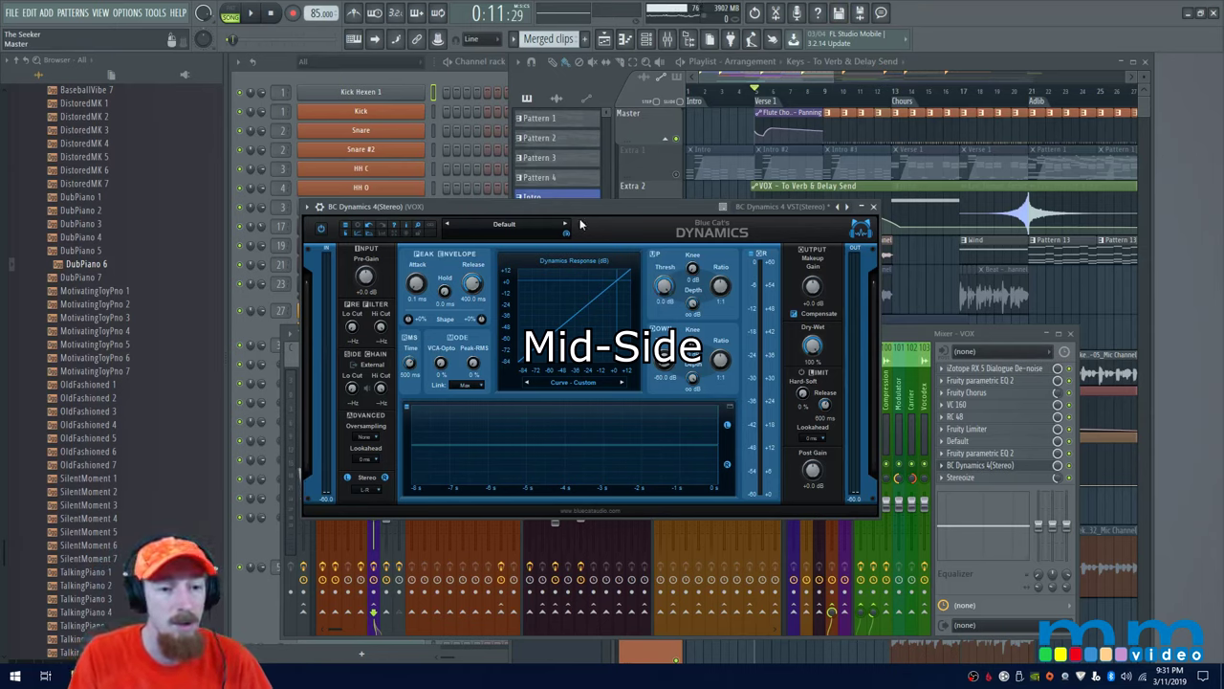
Step: Shift the BC Dynamics window down and left so the Playlist's vocal and beat clips show
{"action": "left_click_drag", "start_coordinate": [653, 209], "coordinate": [655, 193]}
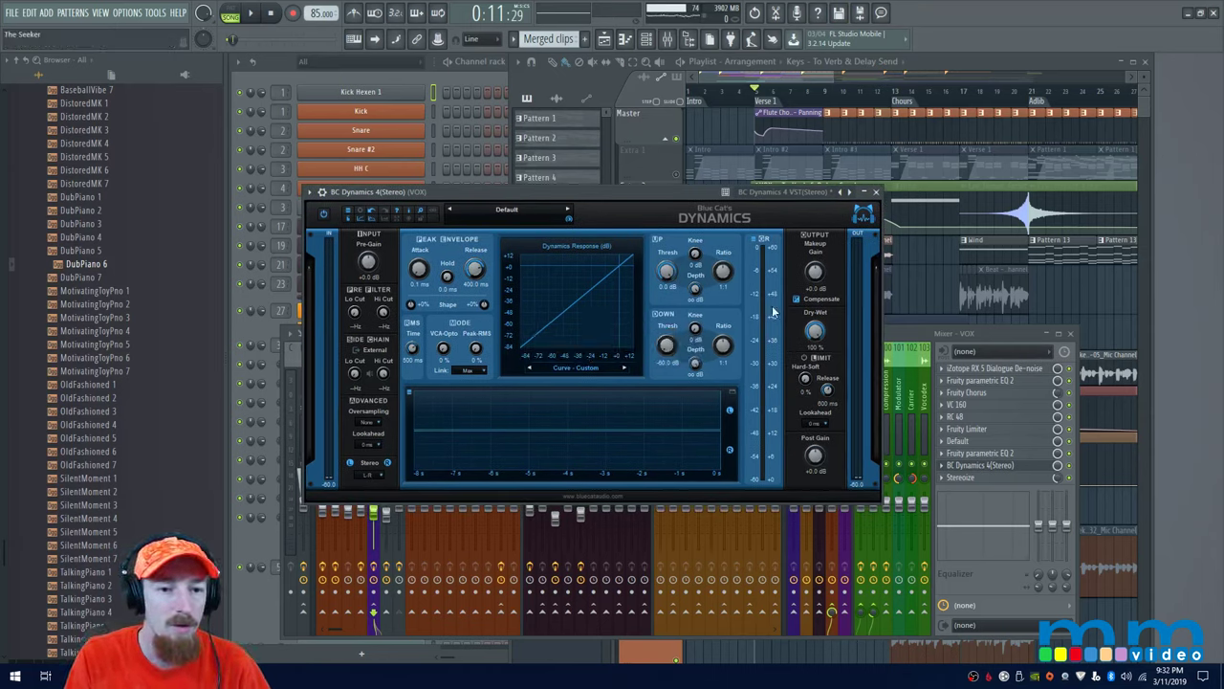
{"action": "left_click_drag", "start_coordinate": [697, 191], "coordinate": [551, 304]}
Step: Select the beat clips on Extra 9 and Drums, then play and stop the arrangement
{"action": "left_click", "coordinate": [675, 172]}
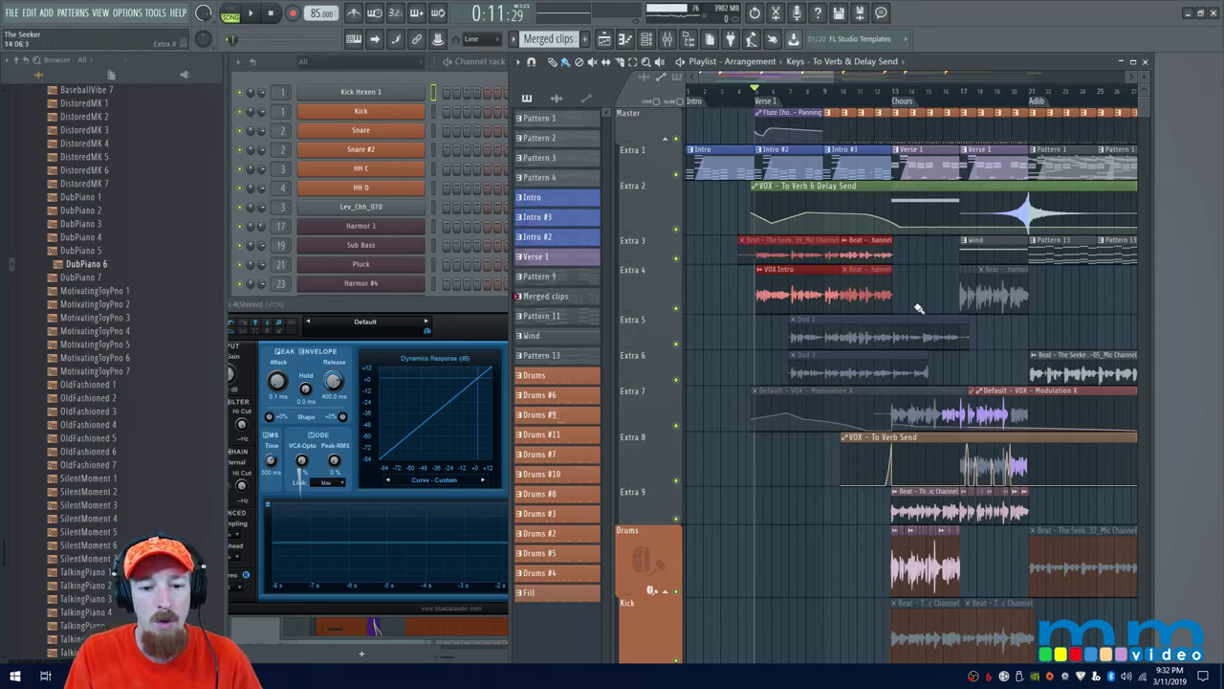
{"action": "left_click_drag", "start_coordinate": [894, 521], "coordinate": [964, 562]}
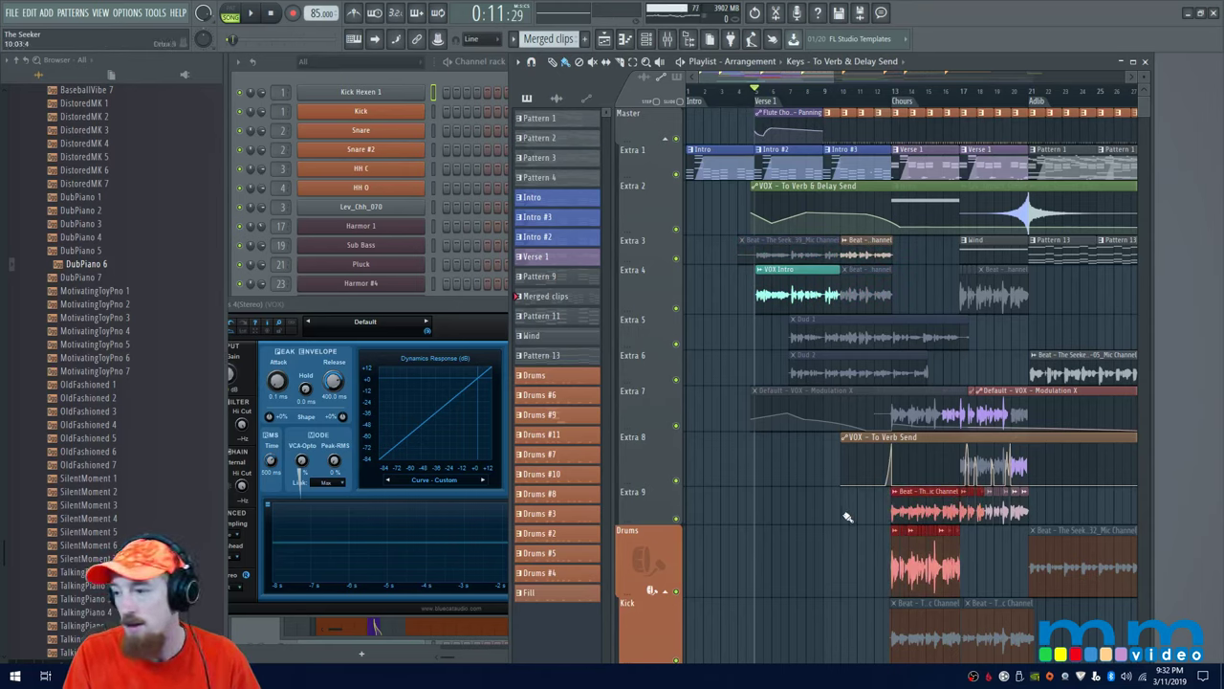
{"action": "scroll", "coordinate": [823, 220], "scroll_direction": "right", "scroll_amount": 3}
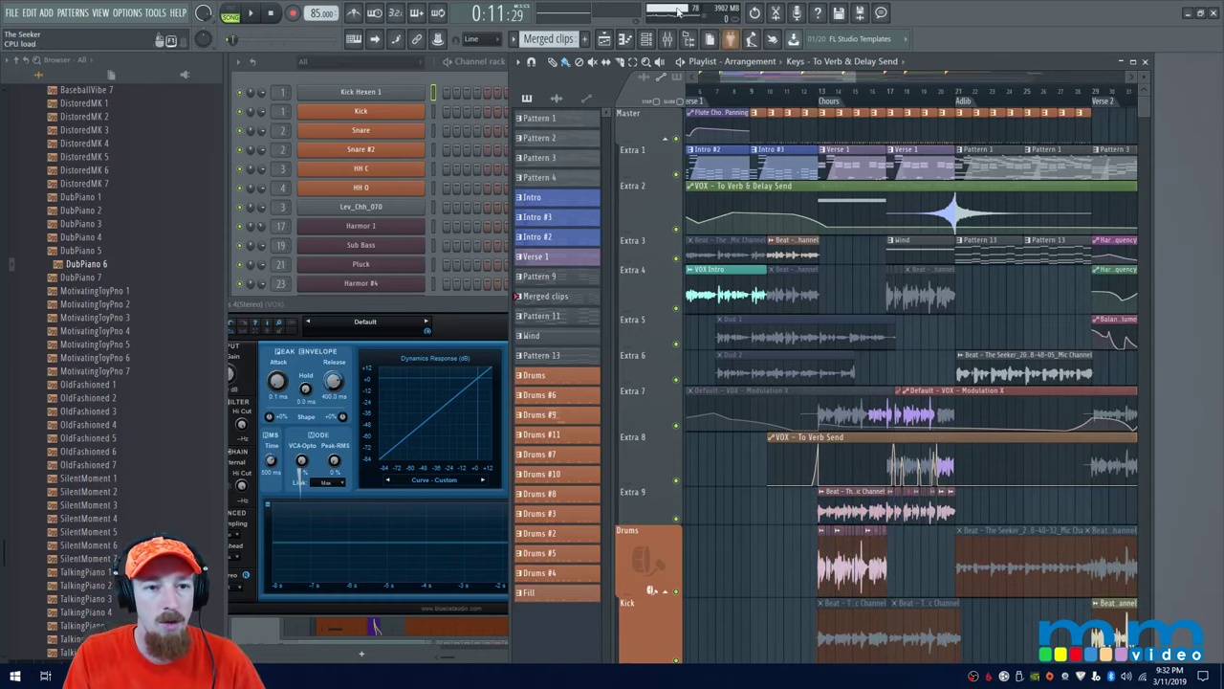
{"action": "scroll", "coordinate": [815, 209], "scroll_direction": "left", "scroll_amount": 2}
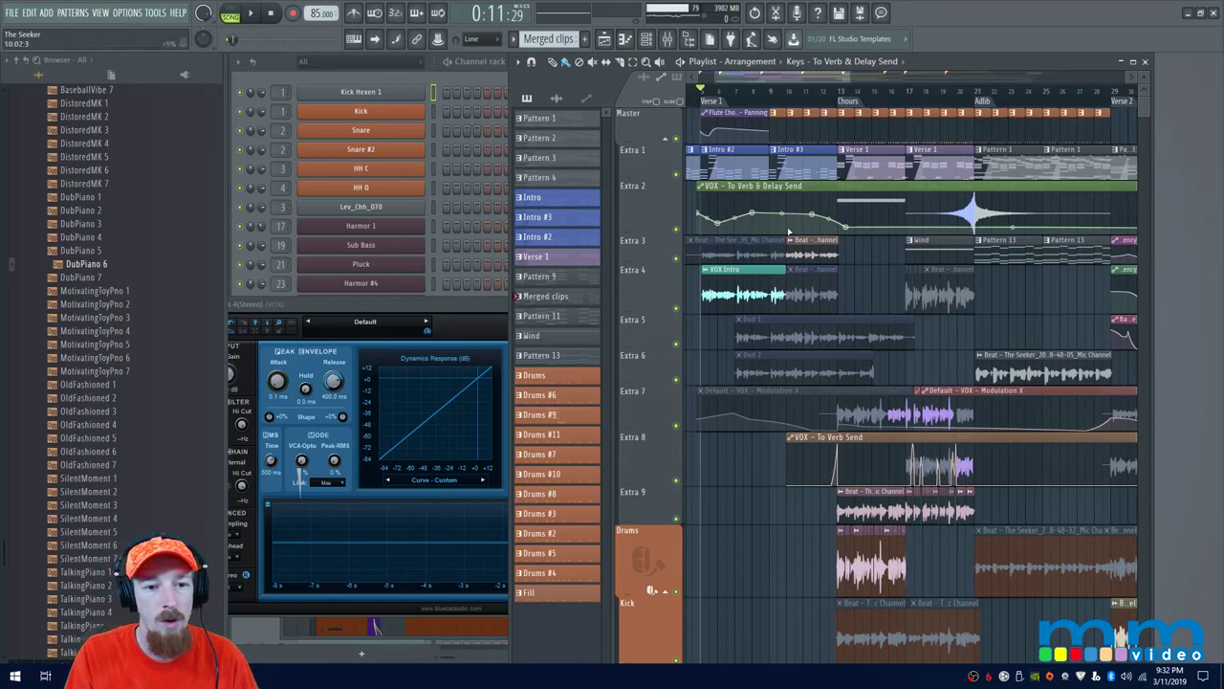
{"action": "key", "text": "space"}
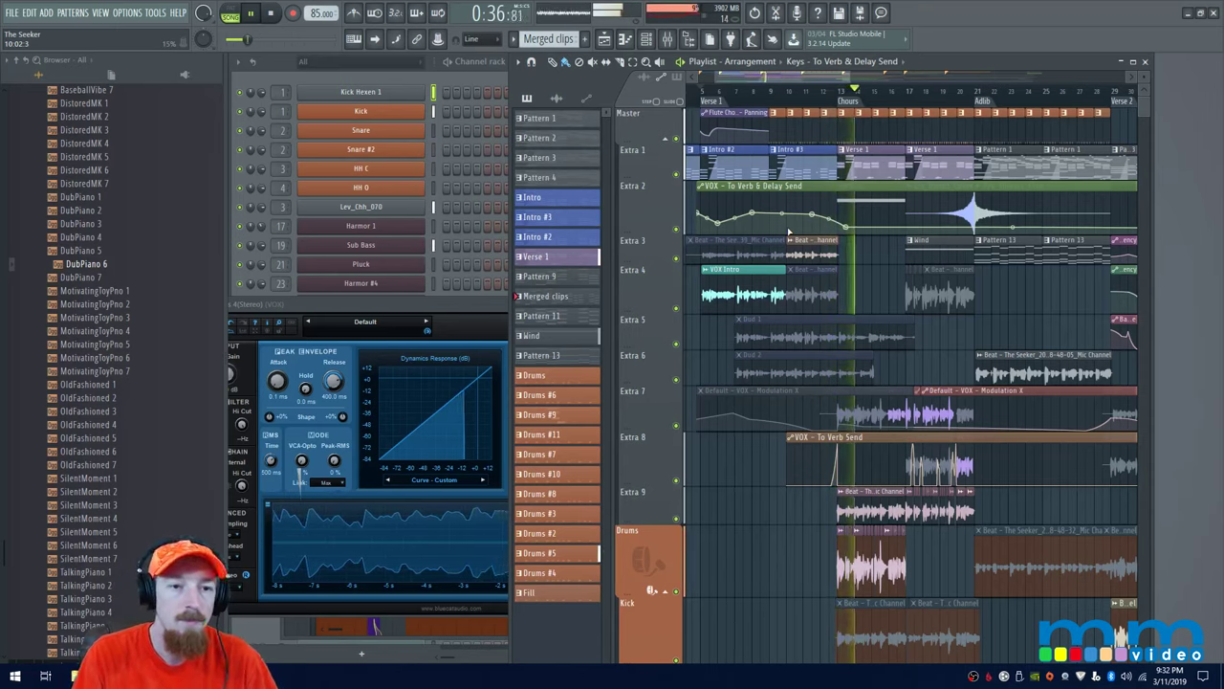
{"action": "key", "text": "space"}
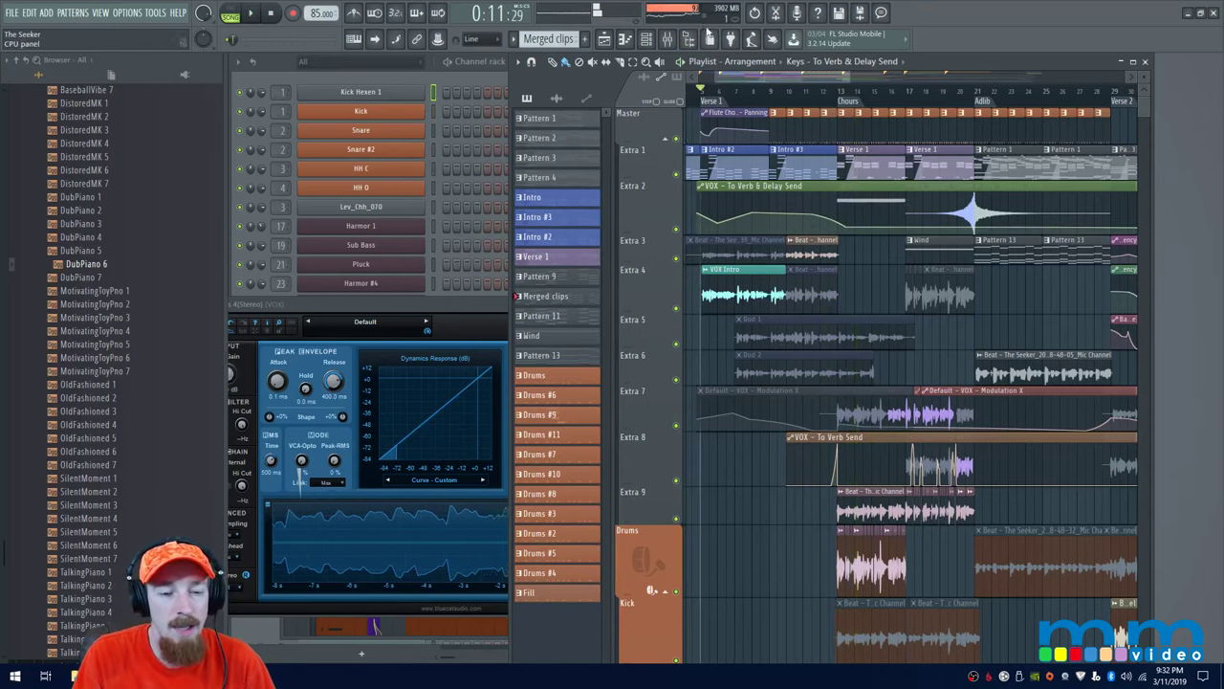
Step: Mute the Extra 1 track and select all its clips
{"action": "left_click", "coordinate": [676, 176]}
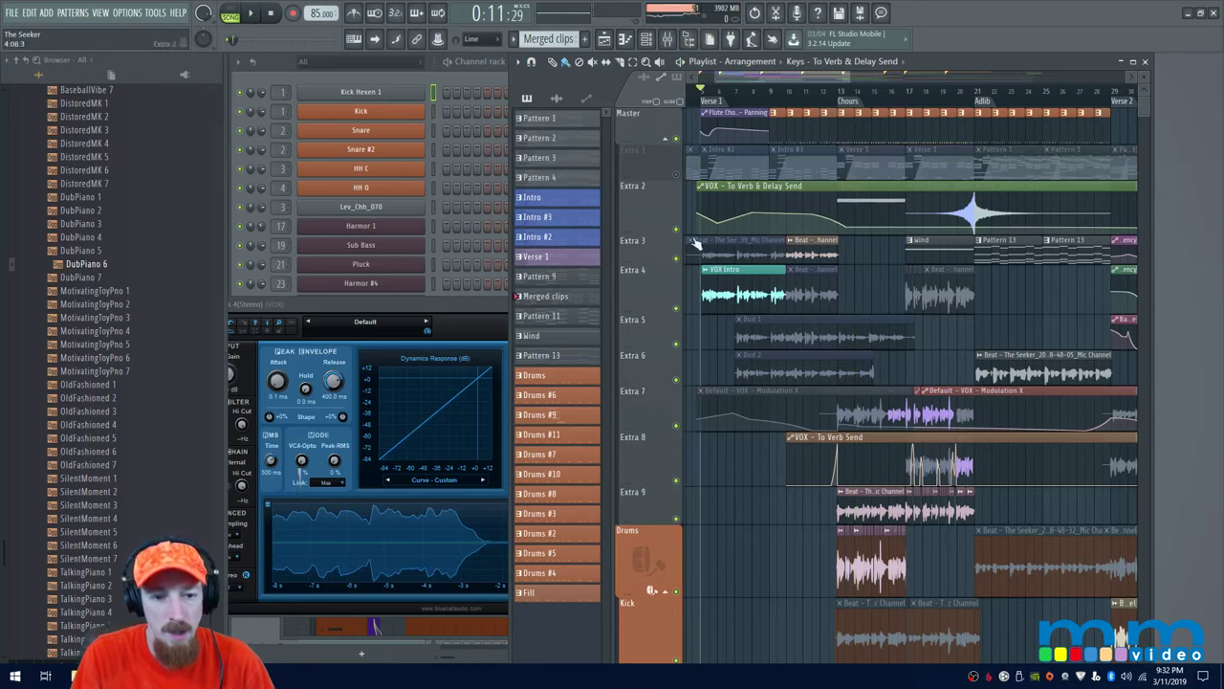
{"action": "left_click_drag", "start_coordinate": [1044, 145], "coordinate": [755, 172]}
{"action": "scroll", "coordinate": [755, 172], "scroll_direction": "left", "scroll_amount": 3}
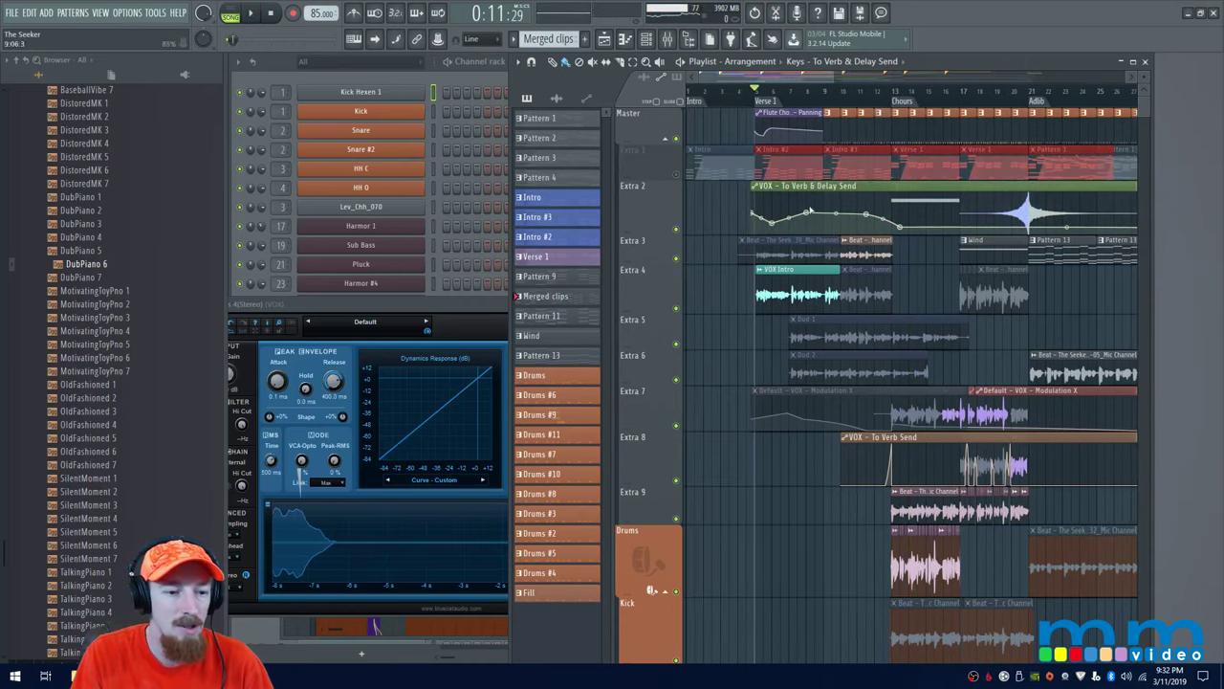
Step: Check the VOX channel's Stereoize effect, then bring BC Dynamics 4 in front of the Mixer
{"action": "left_click_drag", "start_coordinate": [464, 311], "coordinate": [563, 215]}
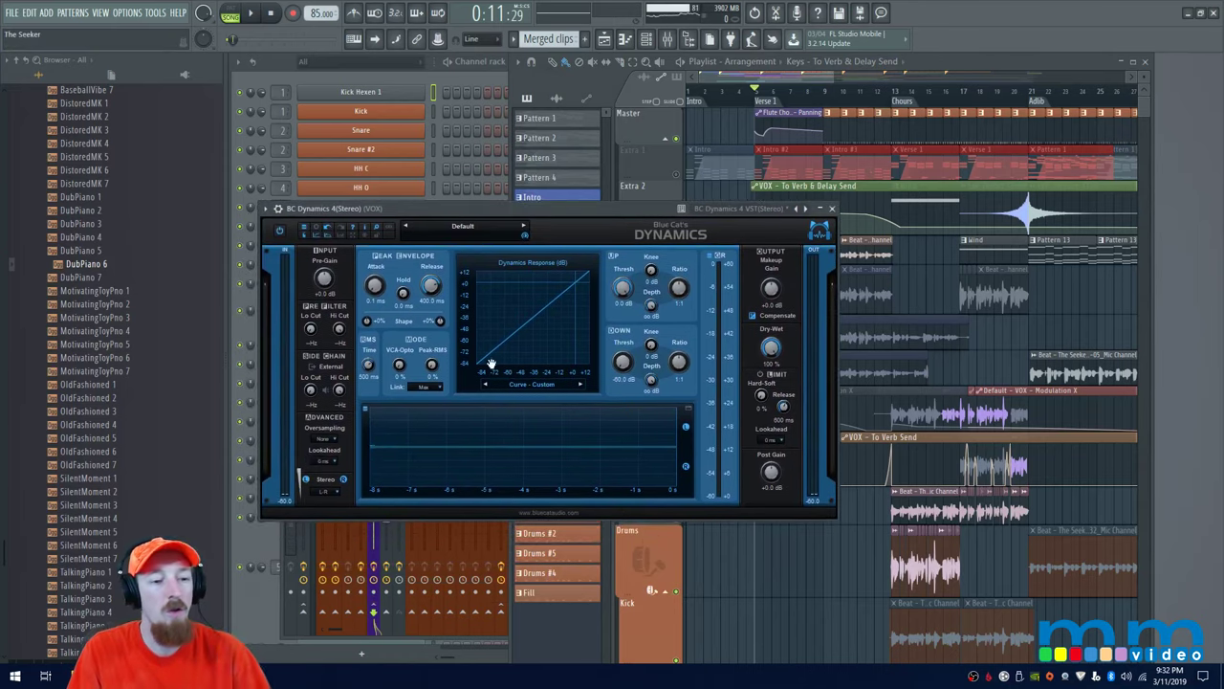
{"action": "left_click", "coordinate": [399, 636]}
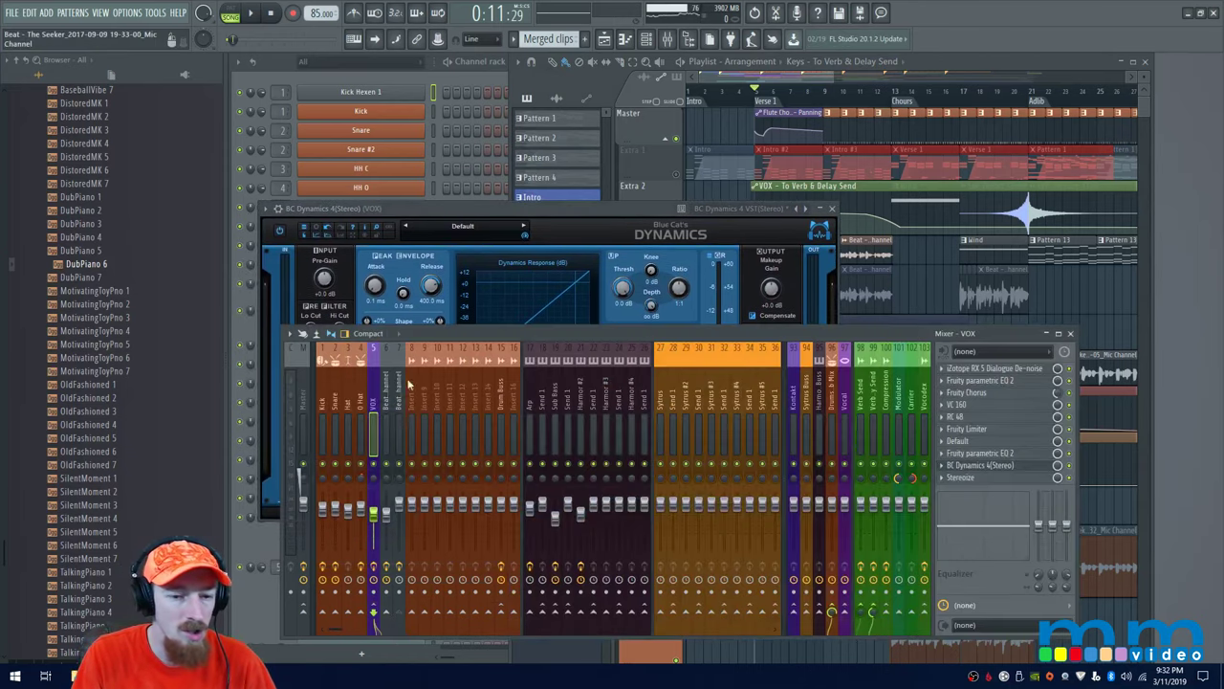
{"action": "left_click", "coordinate": [981, 479]}
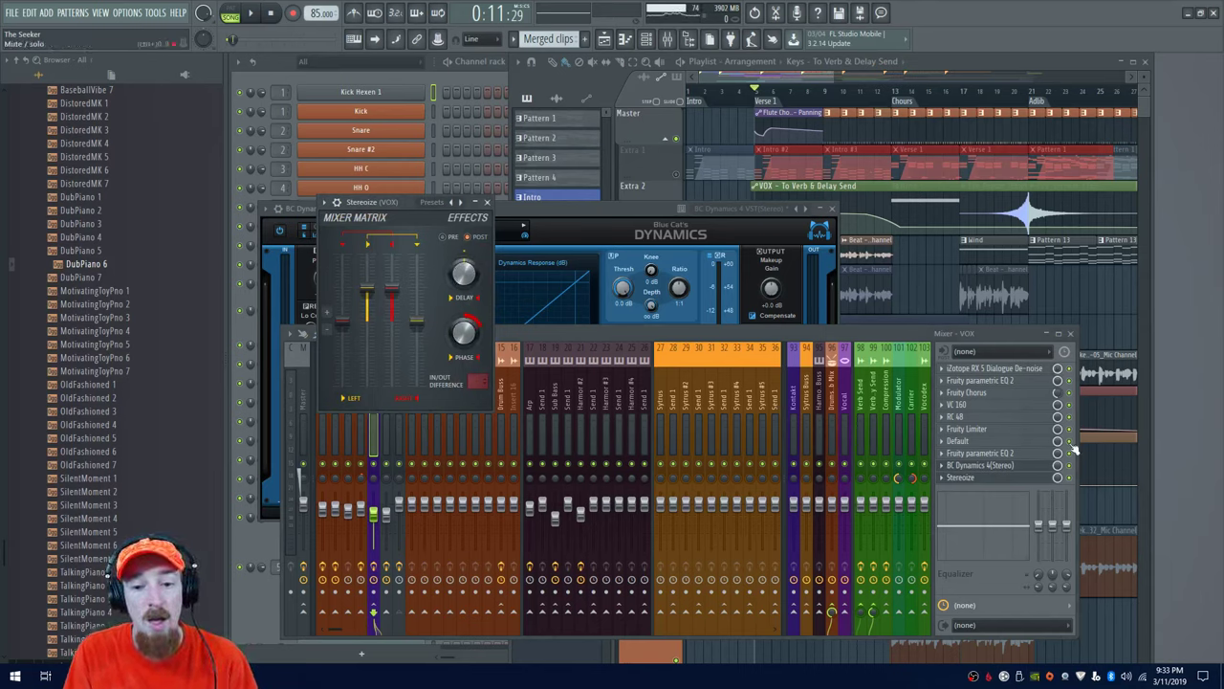
{"action": "left_click", "coordinate": [1017, 480]}
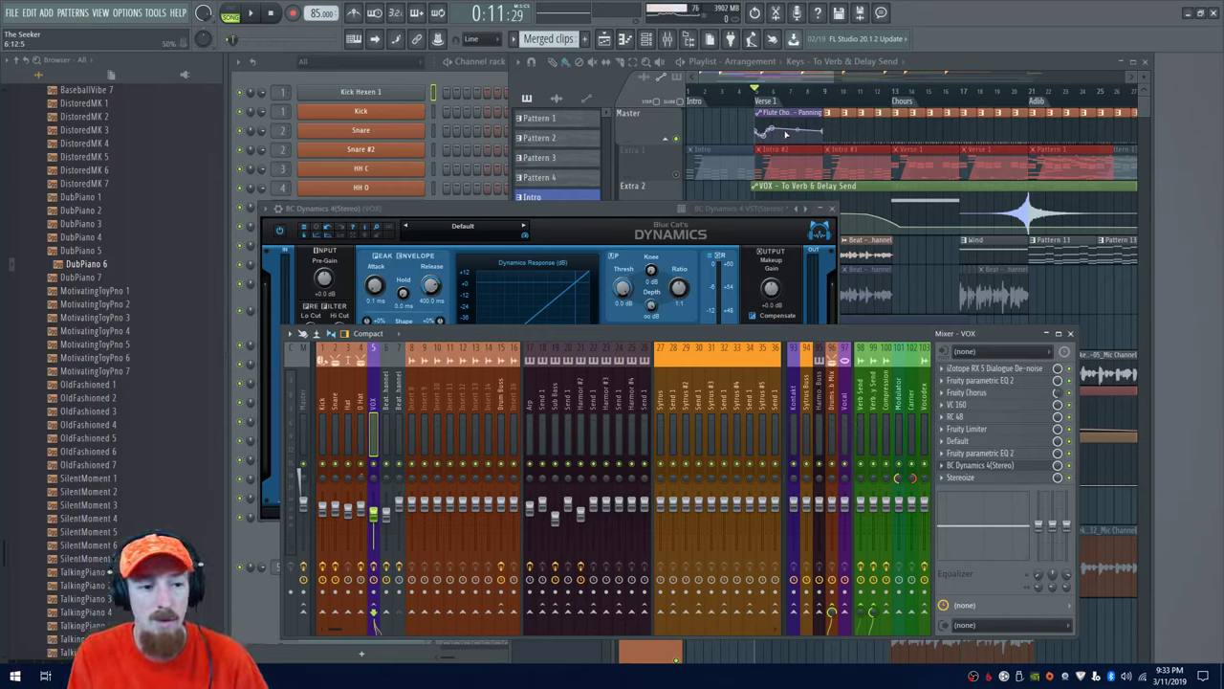
{"action": "left_click_drag", "start_coordinate": [562, 213], "coordinate": [589, 175]}
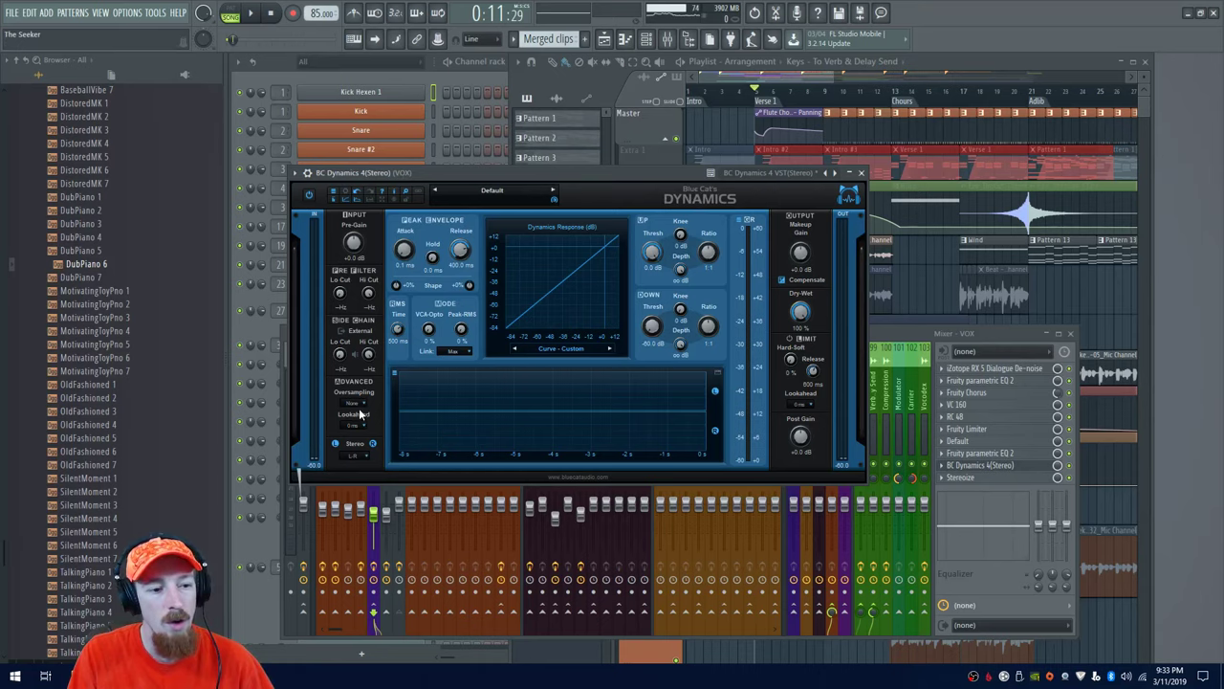
Step: Set BC Dynamics' Stereo mode to Mid-Side and disable channel 1 (mid)
{"action": "left_click", "coordinate": [356, 456]}
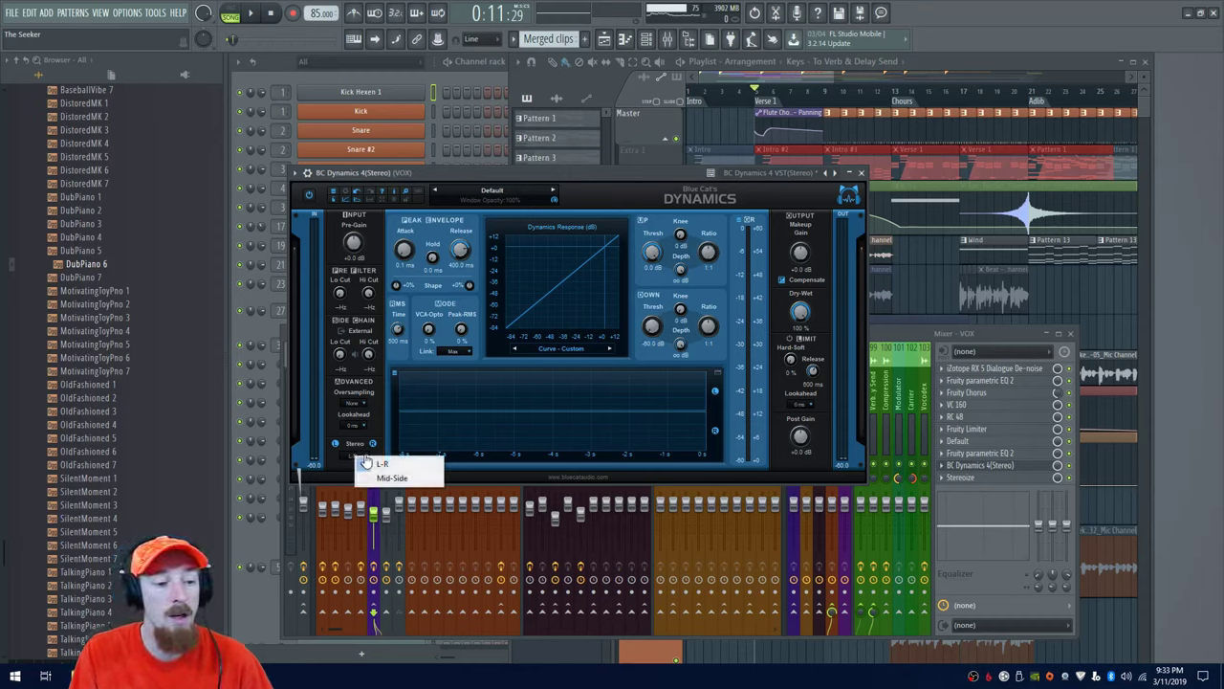
{"action": "left_click", "coordinate": [377, 478]}
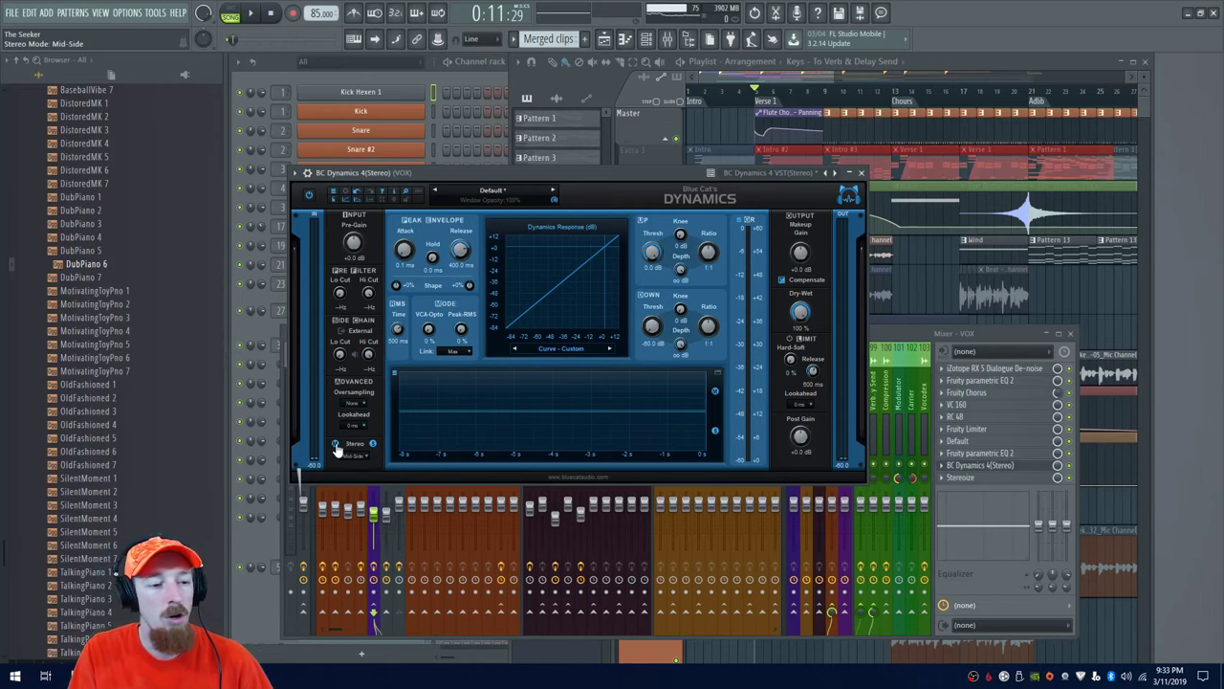
{"action": "left_click", "coordinate": [334, 444]}
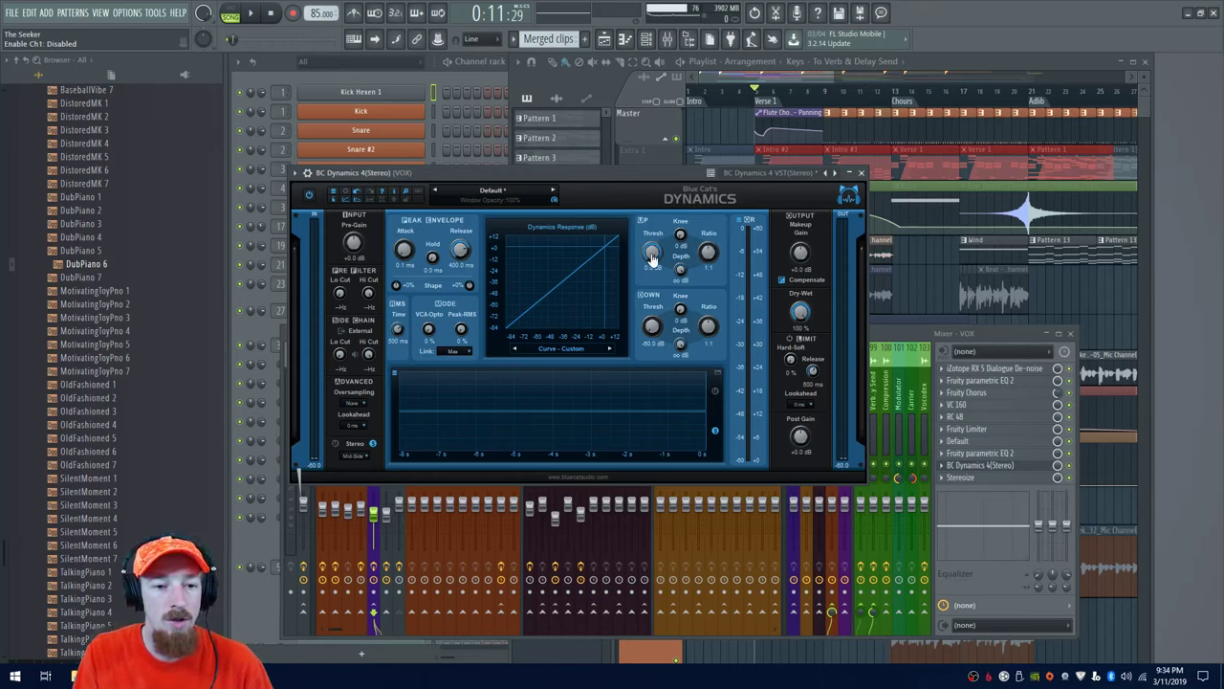
Step: Set the upward threshold to -32 dB and ratio to about 2.13:1, with Compensate on
{"action": "left_click_drag", "start_coordinate": [652, 253], "coordinate": [710, 254]}
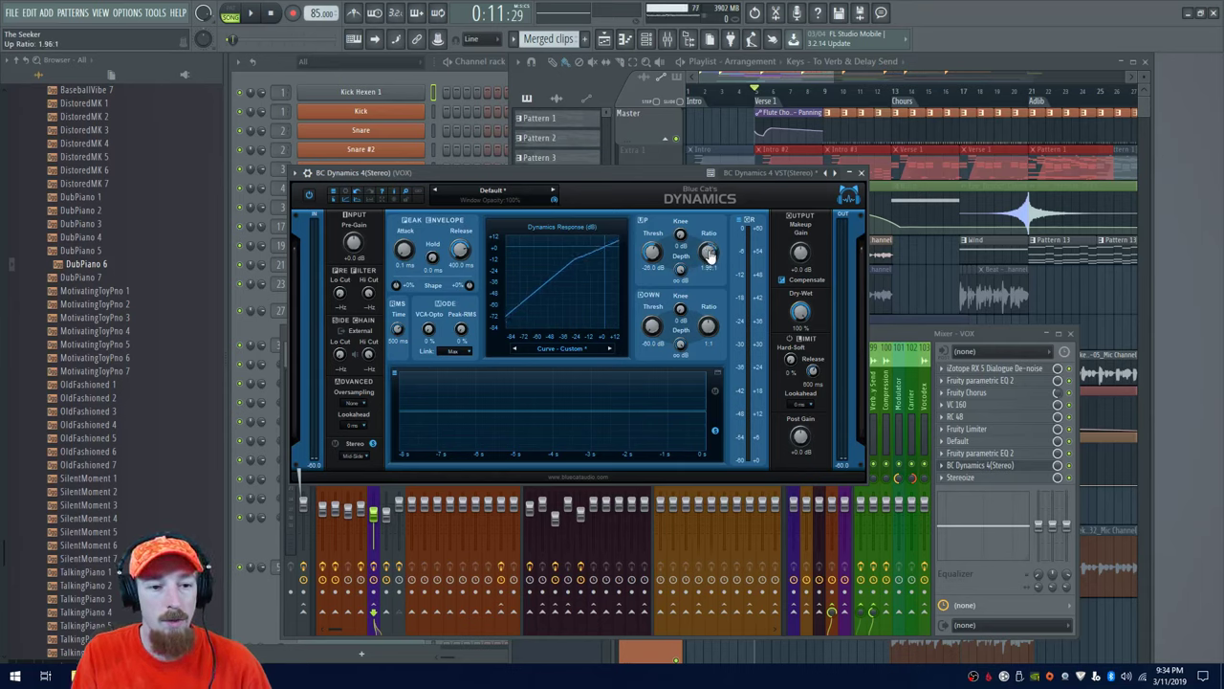
{"action": "left_click", "coordinate": [794, 285]}
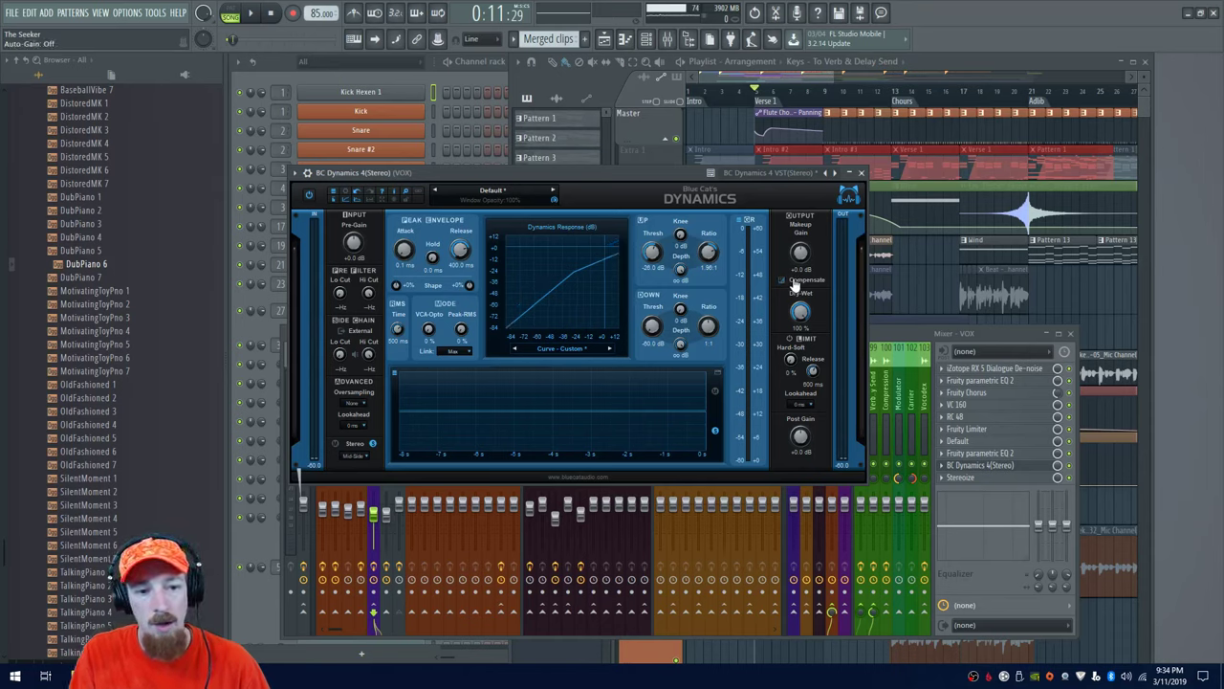
{"action": "left_click_drag", "start_coordinate": [704, 245], "coordinate": [707, 291]}
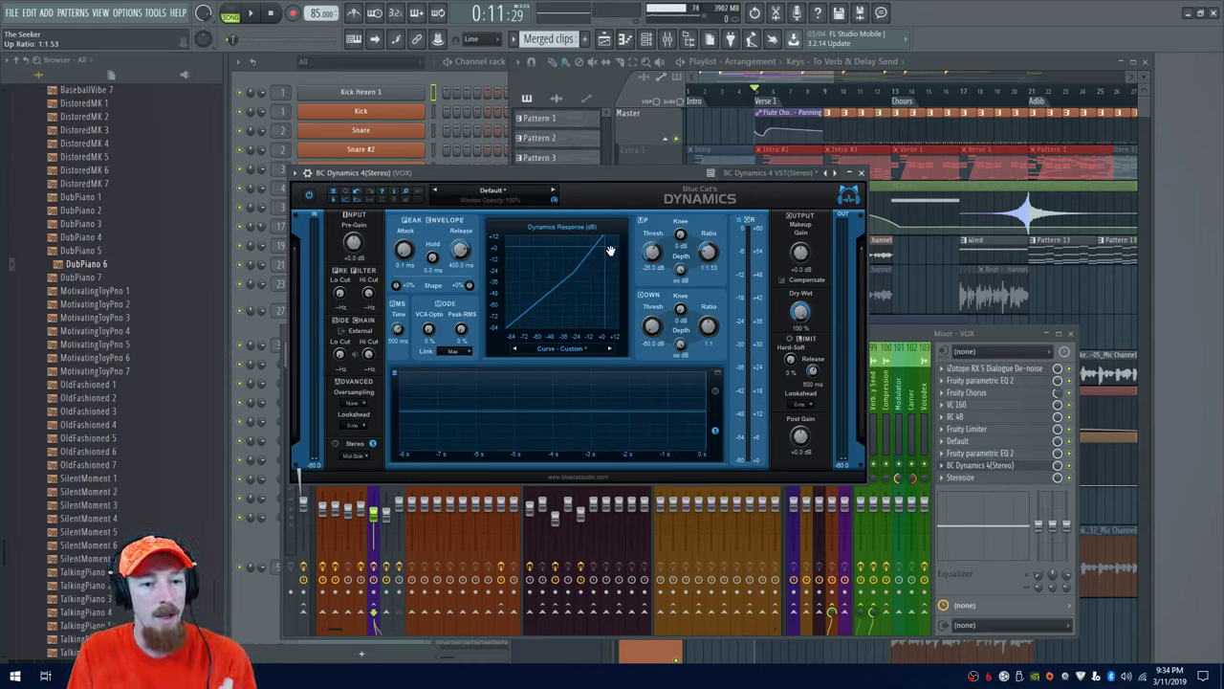
{"action": "left_click_drag", "start_coordinate": [703, 263], "coordinate": [712, 229]}
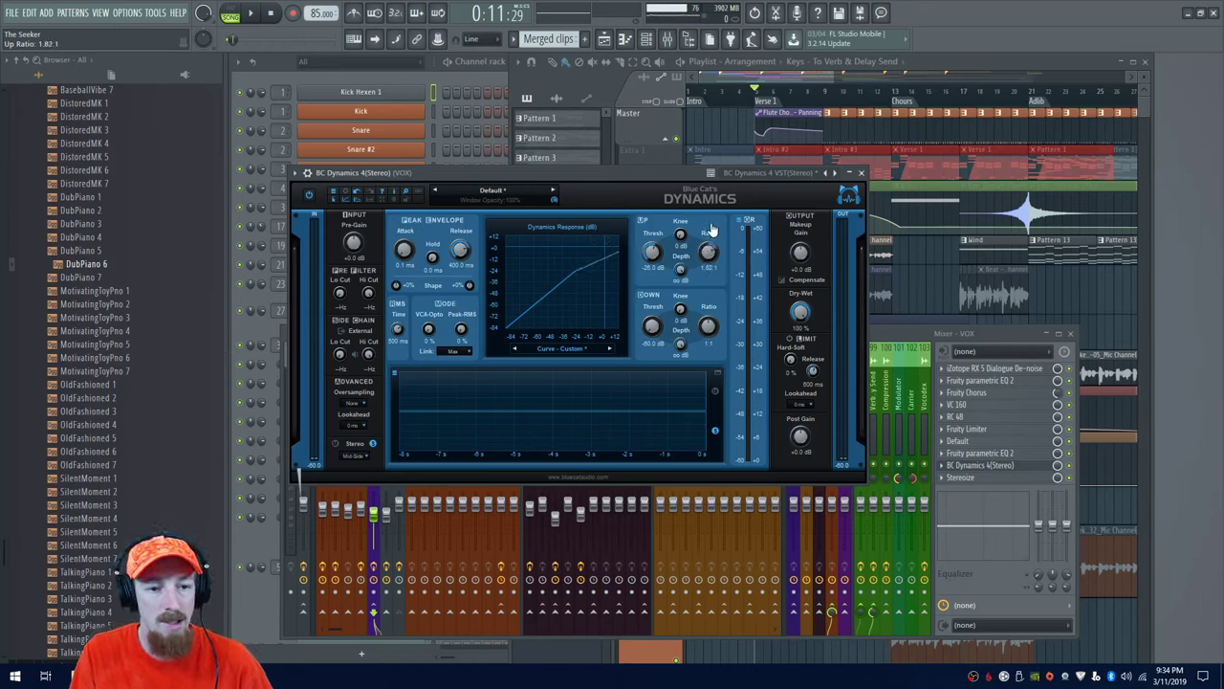
{"action": "left_click", "coordinate": [791, 281]}
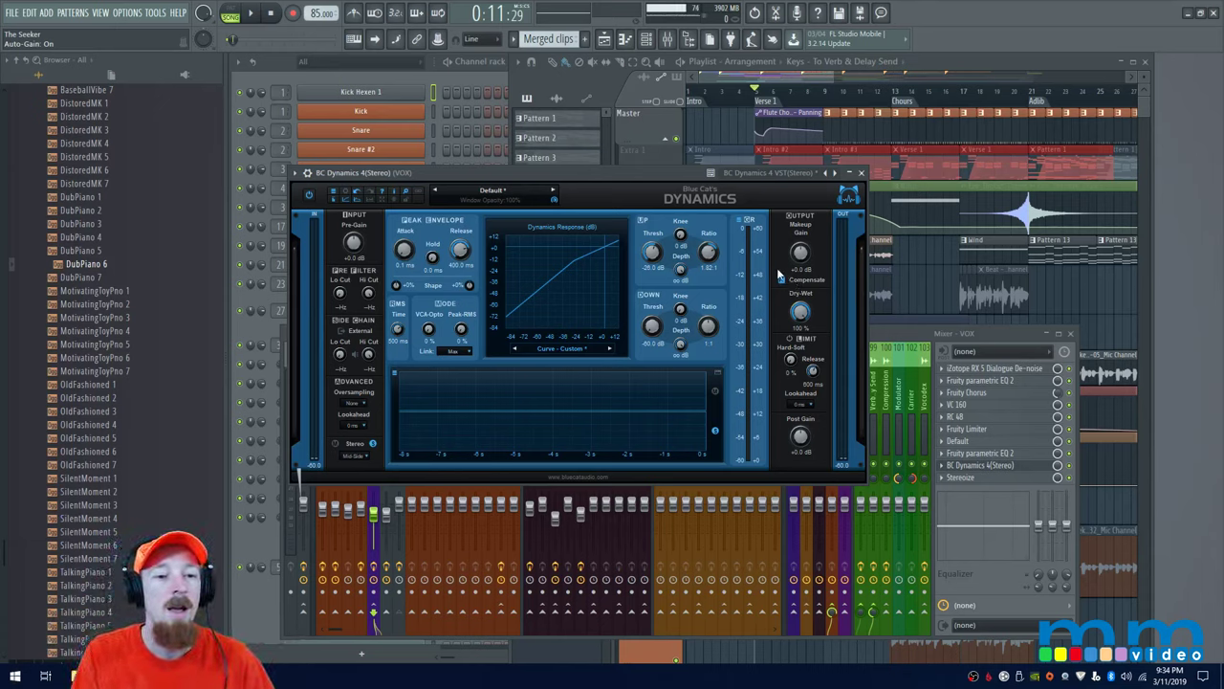
{"action": "left_click_drag", "start_coordinate": [651, 265], "coordinate": [710, 256]}
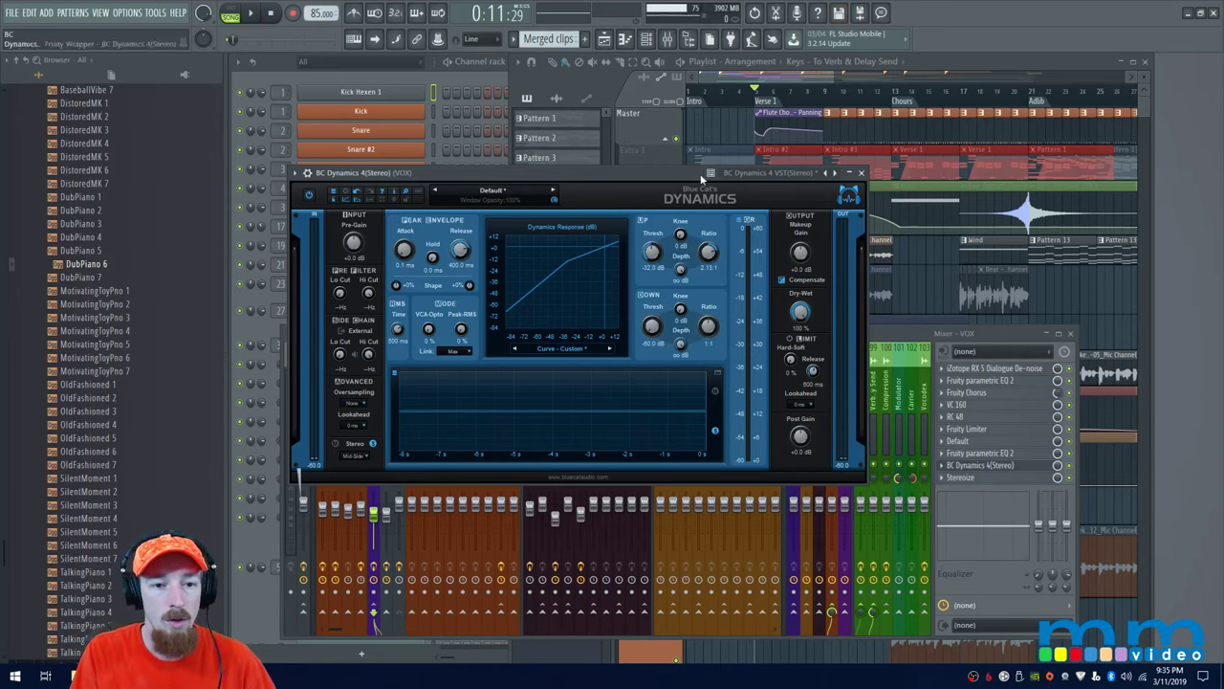
{"action": "left_click_drag", "start_coordinate": [685, 173], "coordinate": [696, 185]}
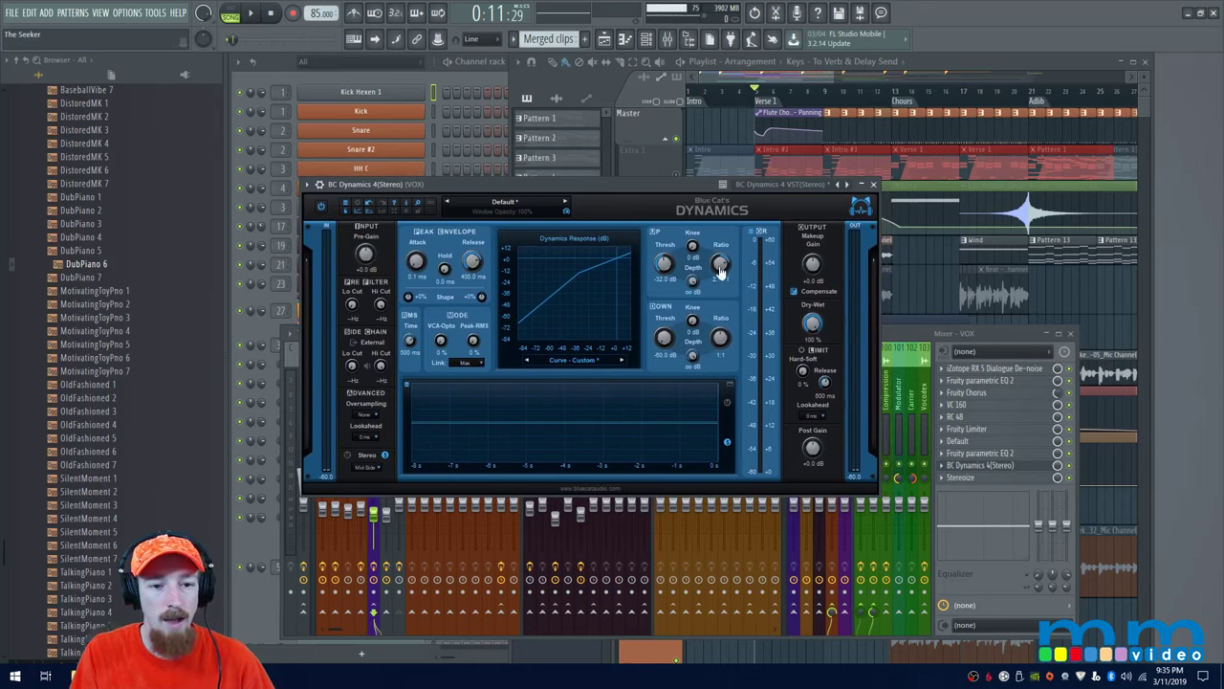
Step: Reset the upward ratio to 1:1, then raise it while playing the song
{"action": "left_click_drag", "start_coordinate": [721, 272], "coordinate": [720, 296]}
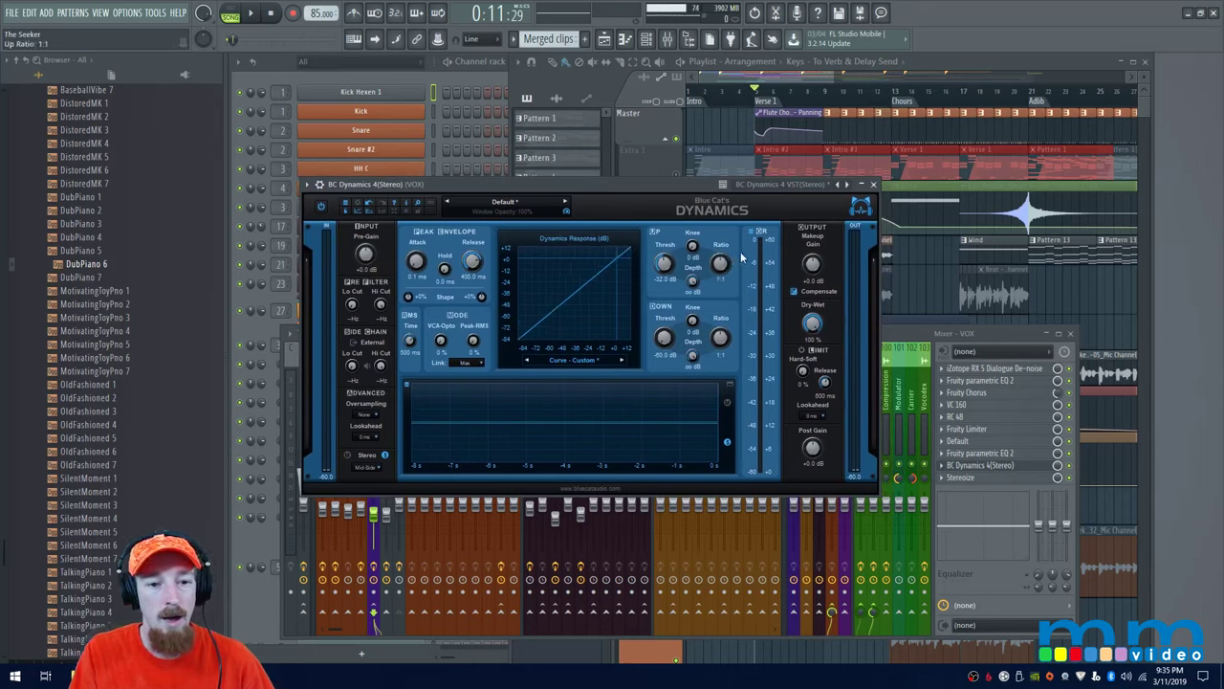
{"action": "key", "text": "space"}
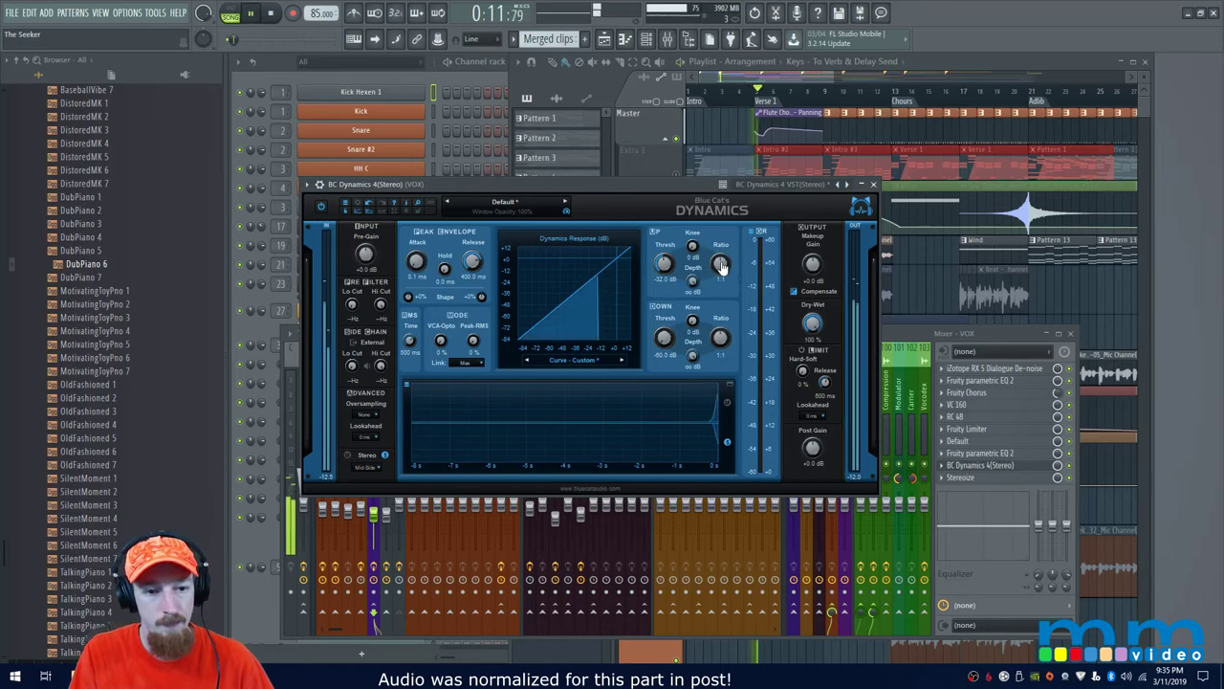
{"action": "mouse_move", "coordinate": [722, 271]}
{"action": "left_mouse_down"}
{"action": "mouse_move", "coordinate": [725, 261]}
{"action": "mouse_move", "coordinate": [720, 277]}
{"action": "left_mouse_up"}
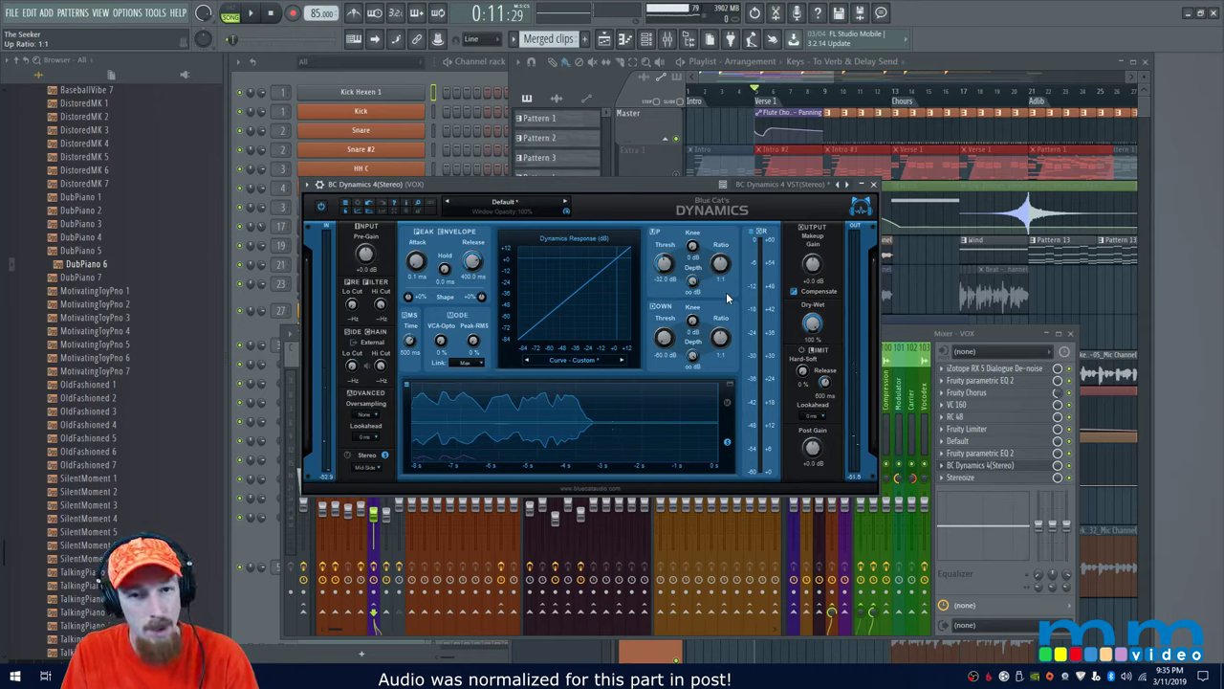
{"action": "key", "text": "space"}
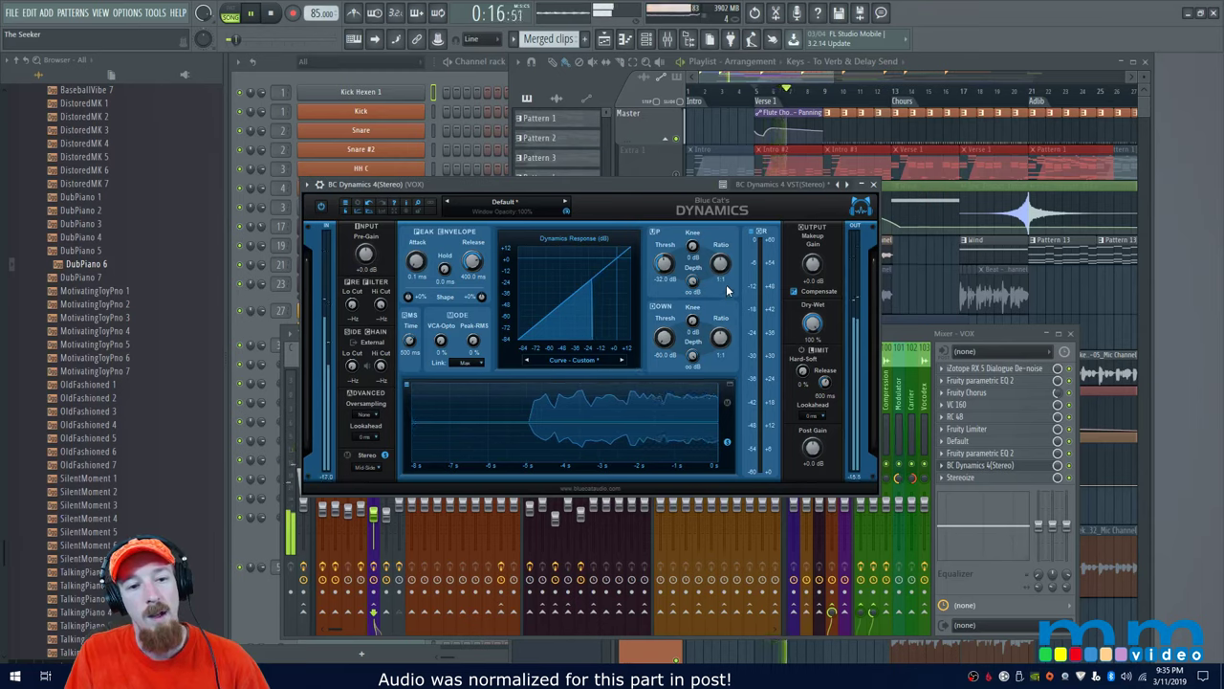
{"action": "key", "text": "space"}
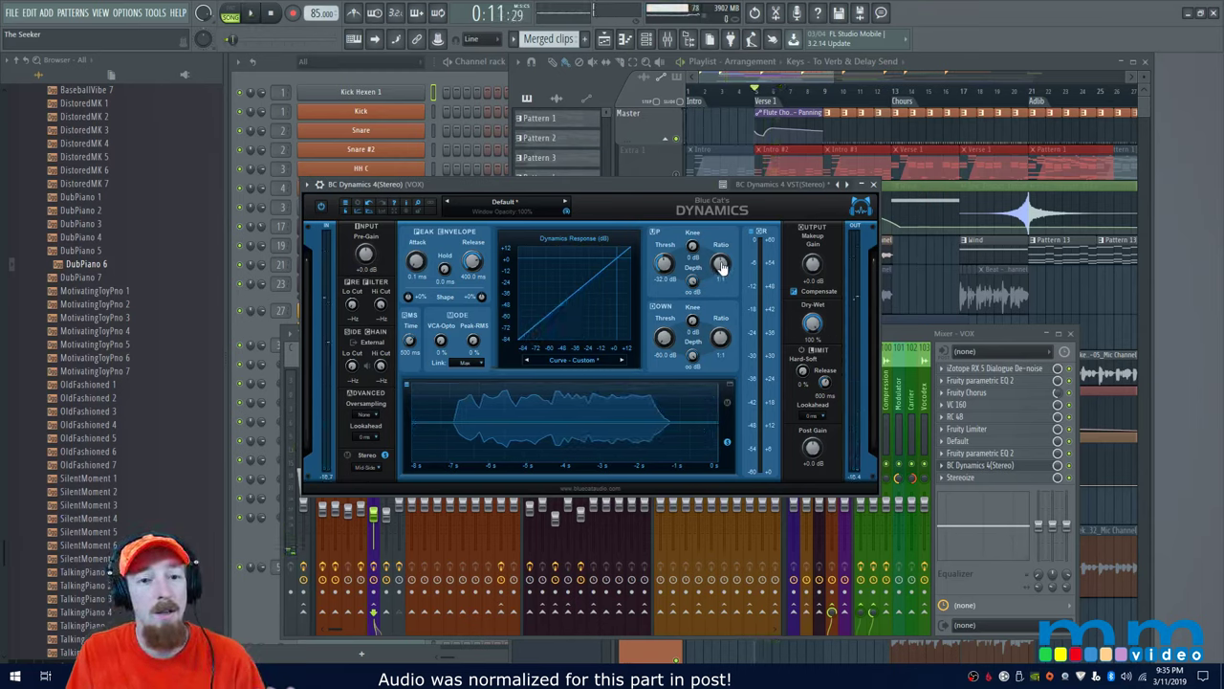
Step: Raise the upward ratio to 1.64:1 during playback and set the VCA-Opto blend near zero
{"action": "left_click_drag", "start_coordinate": [722, 267], "coordinate": [724, 260]}
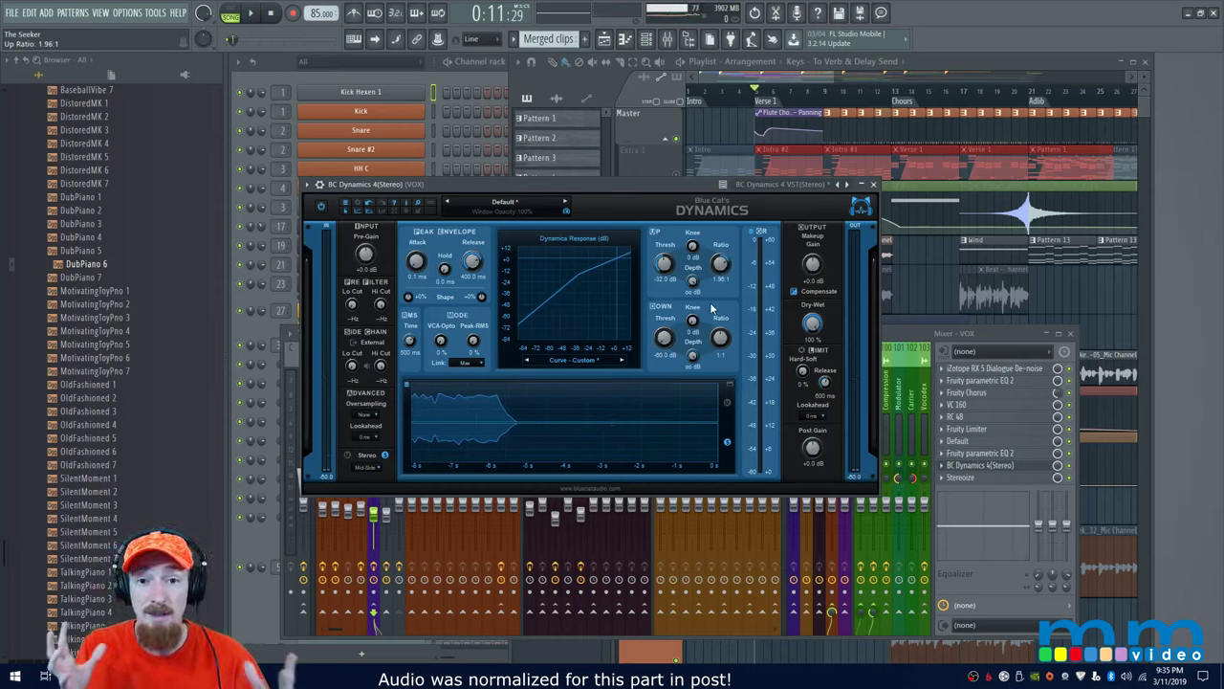
{"action": "key", "text": "space"}
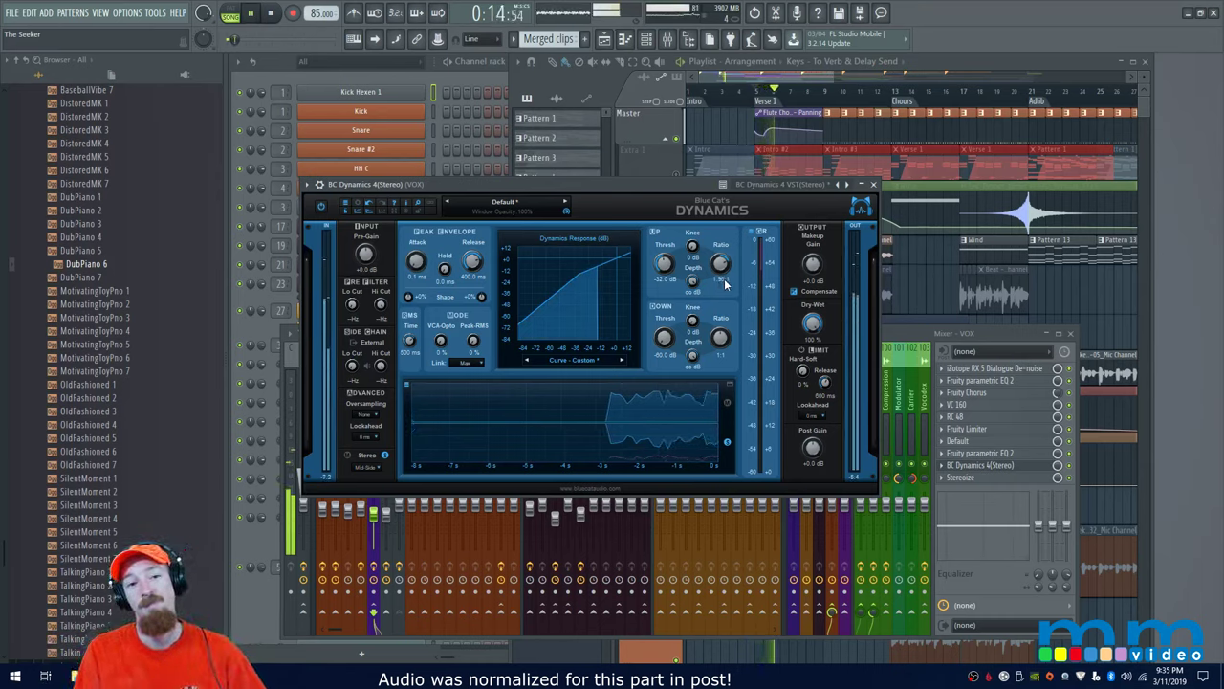
{"action": "scroll", "coordinate": [718, 280], "scroll_direction": "up", "scroll_amount": 3}
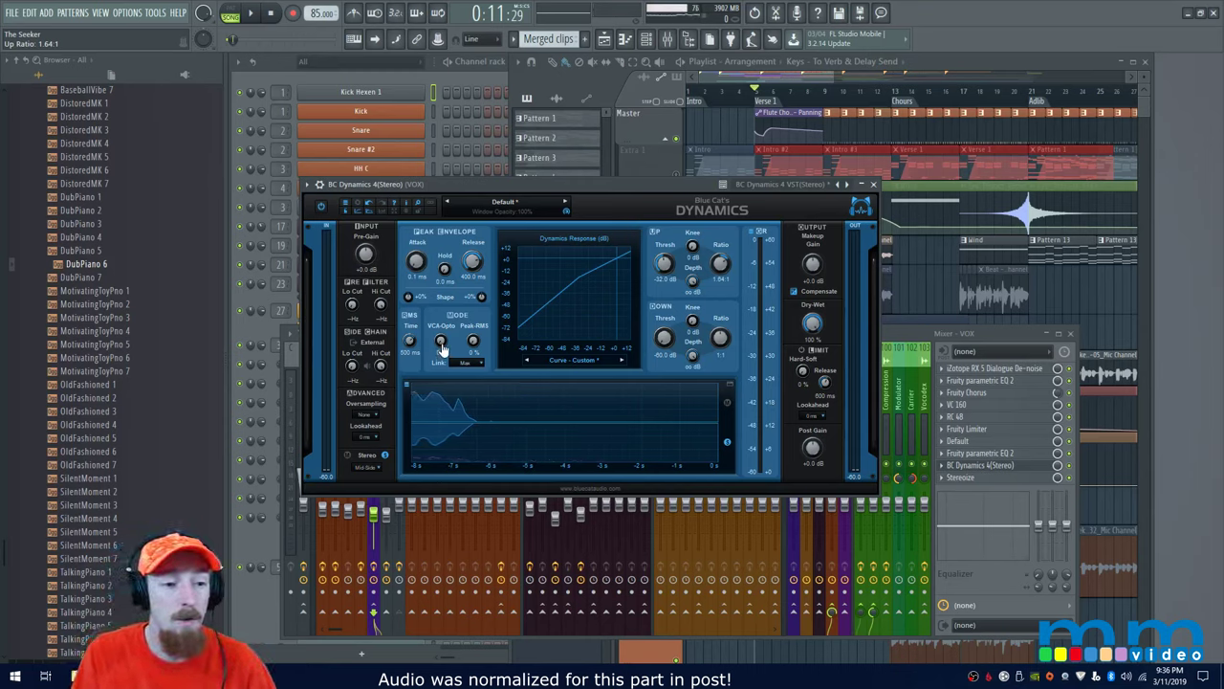
{"action": "left_click_drag", "start_coordinate": [441, 345], "coordinate": [445, 325]}
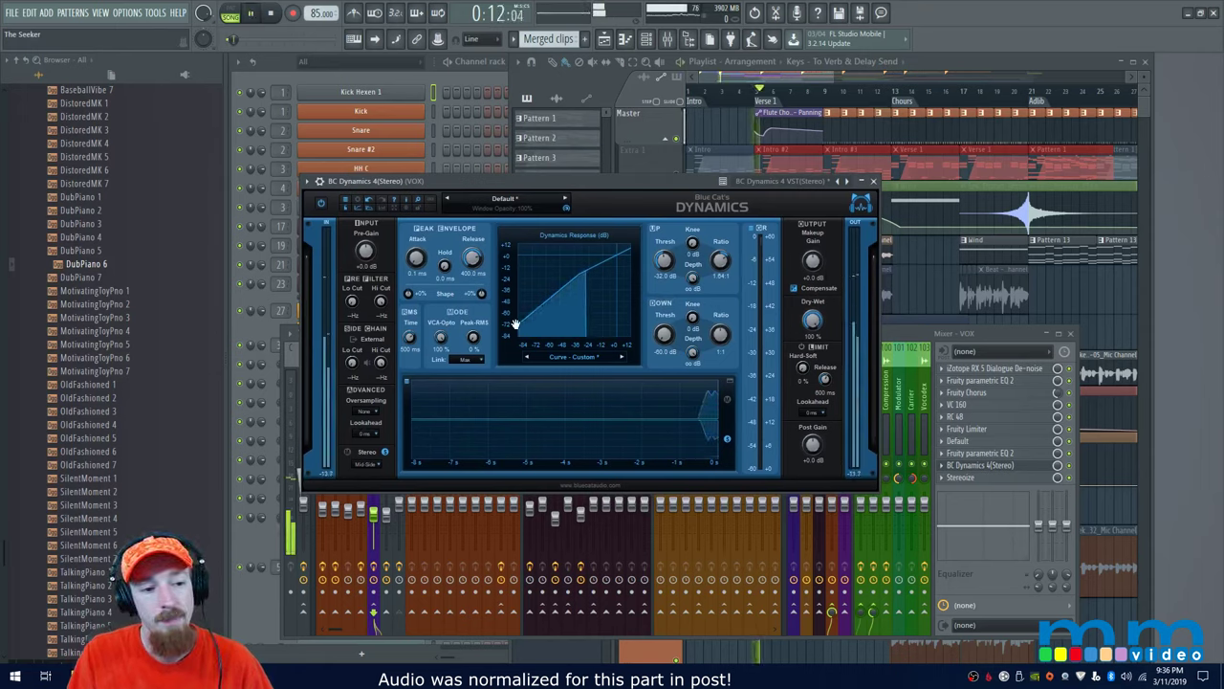
Step: Sweep the VCA-Opto blend to 0 % and back up to 100 %
{"action": "left_click_drag", "start_coordinate": [439, 344], "coordinate": [442, 345]}
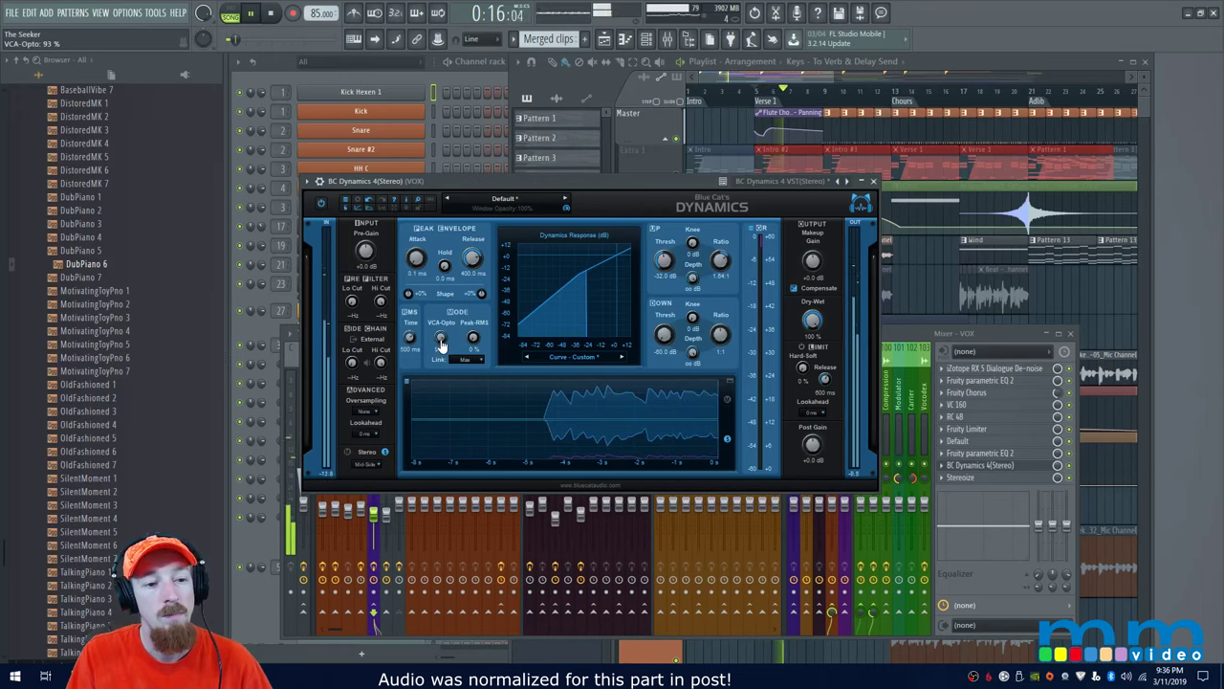
{"action": "left_click_drag", "start_coordinate": [440, 346], "coordinate": [441, 373]}
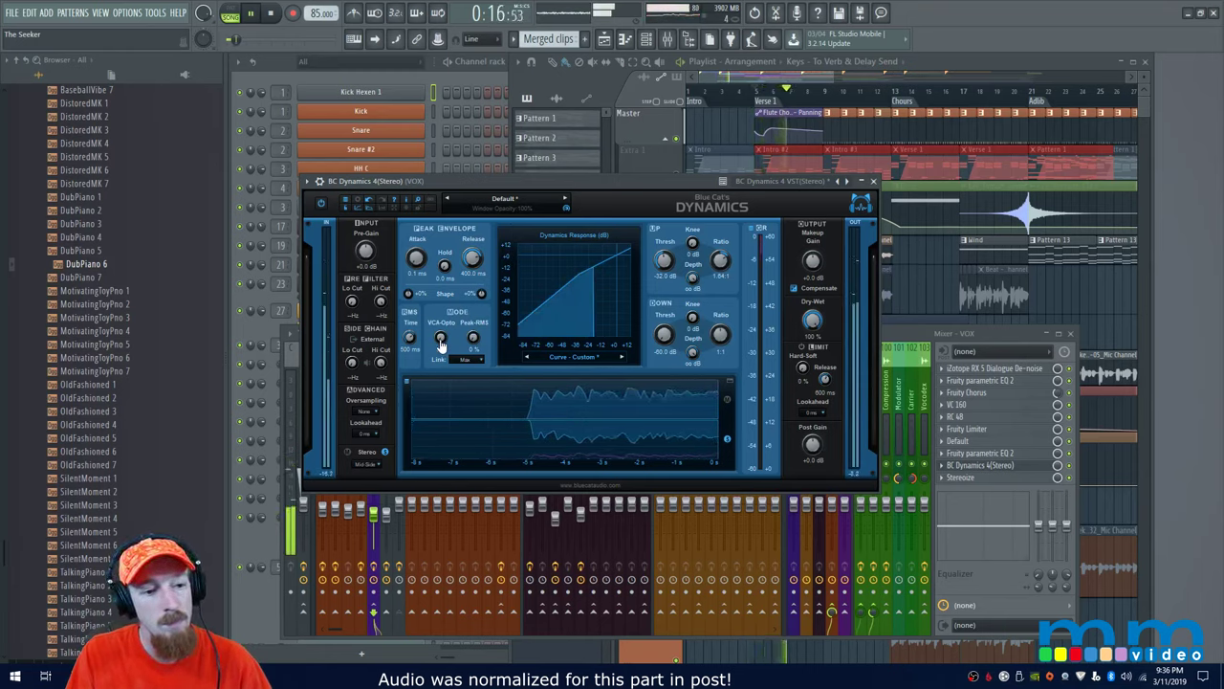
{"action": "left_click_drag", "start_coordinate": [442, 344], "coordinate": [439, 346]}
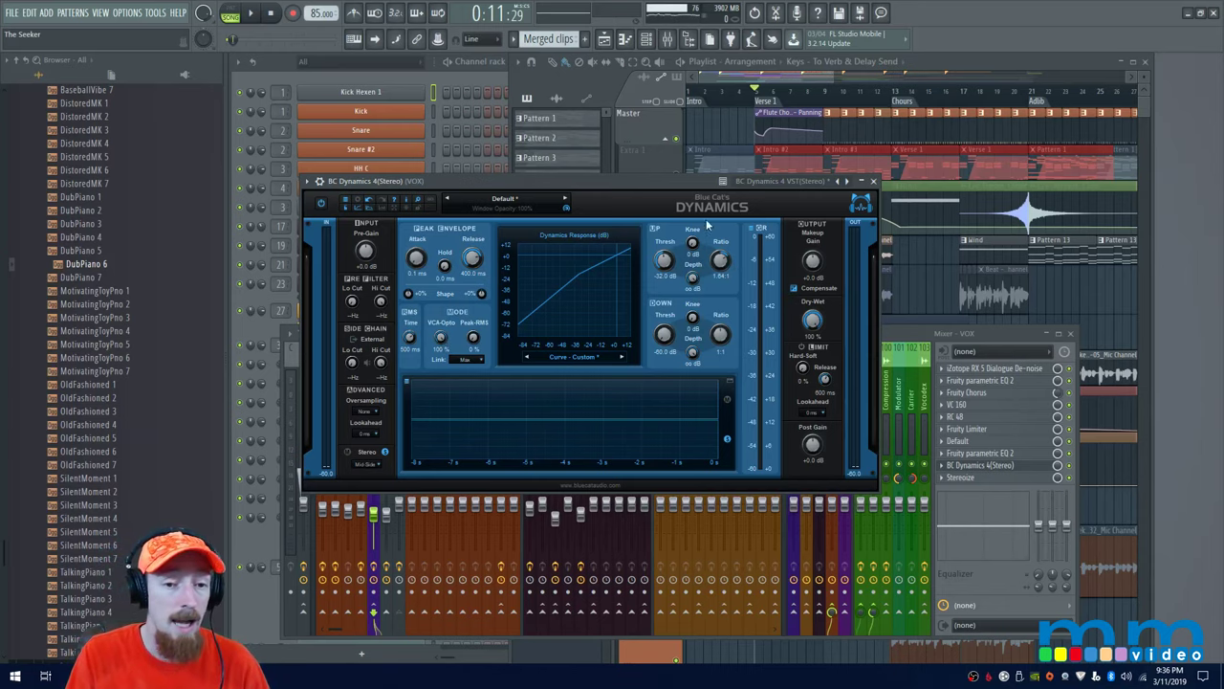
Step: Rearrange the BC Dynamics and Playlist windows
{"action": "left_click_drag", "start_coordinate": [680, 181], "coordinate": [766, 282]}
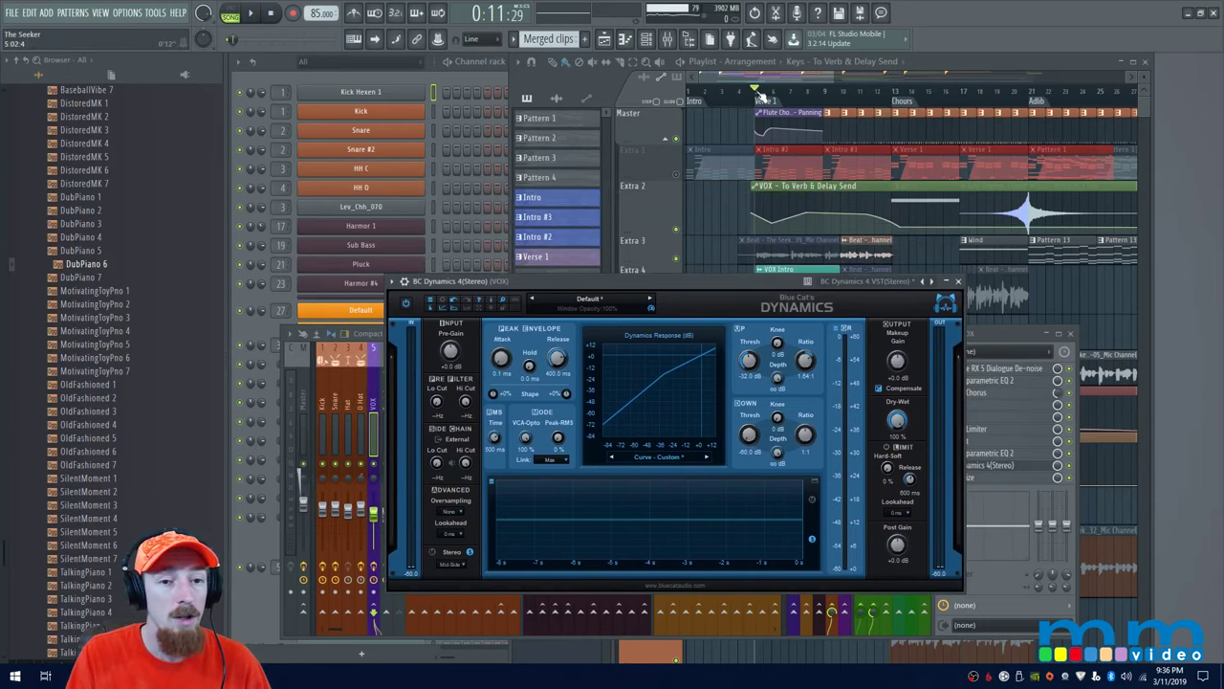
{"action": "left_click_drag", "start_coordinate": [758, 96], "coordinate": [1031, 108]}
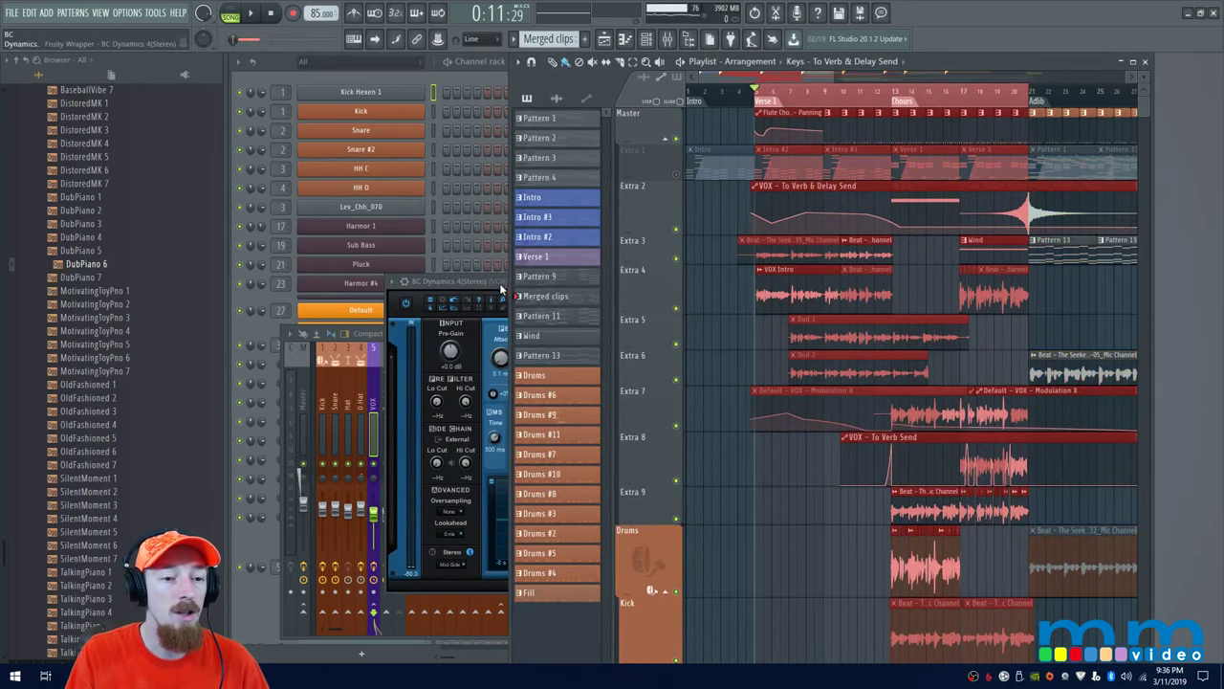
{"action": "left_click_drag", "start_coordinate": [501, 283], "coordinate": [568, 270]}
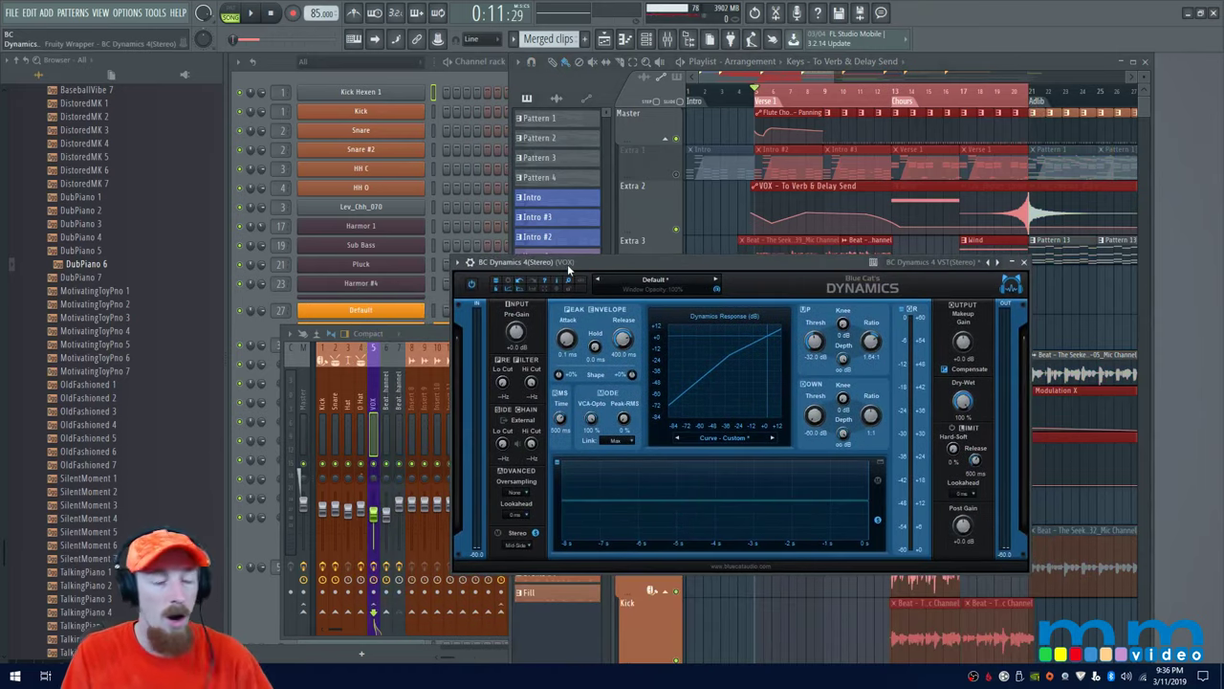
Step: Create an Up Ratio automation clip from BC Dynamics' parameters in the browser
{"action": "left_click", "coordinate": [471, 263]}
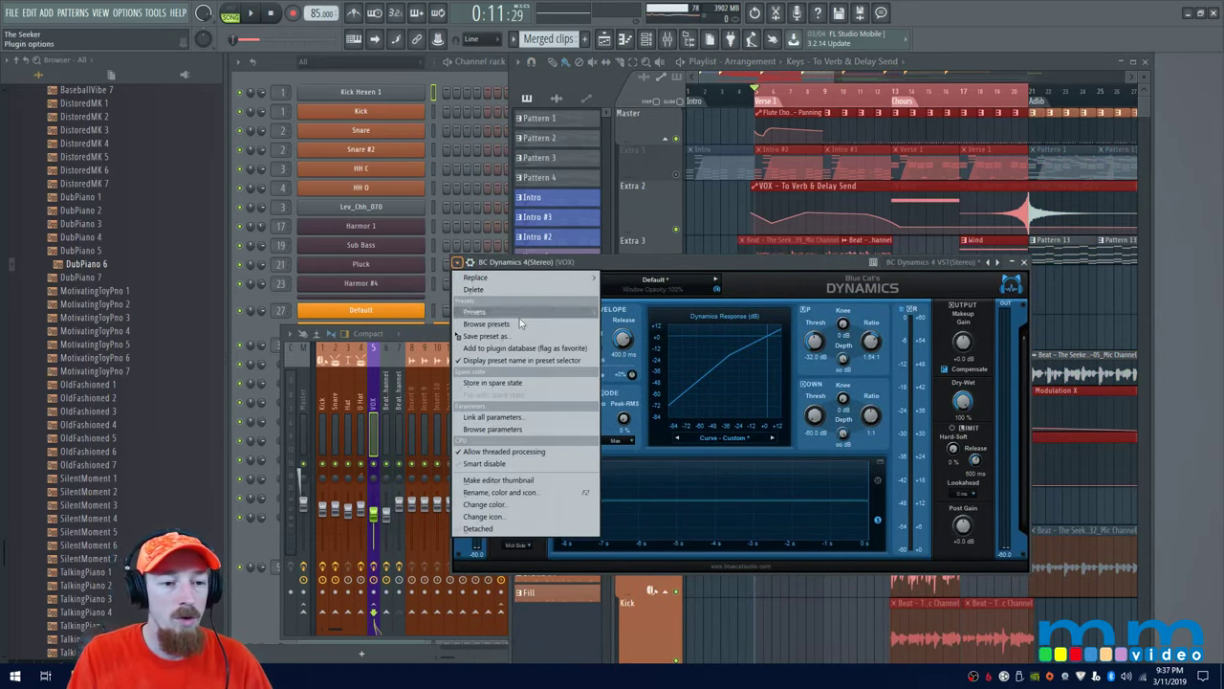
{"action": "left_click", "coordinate": [524, 429]}
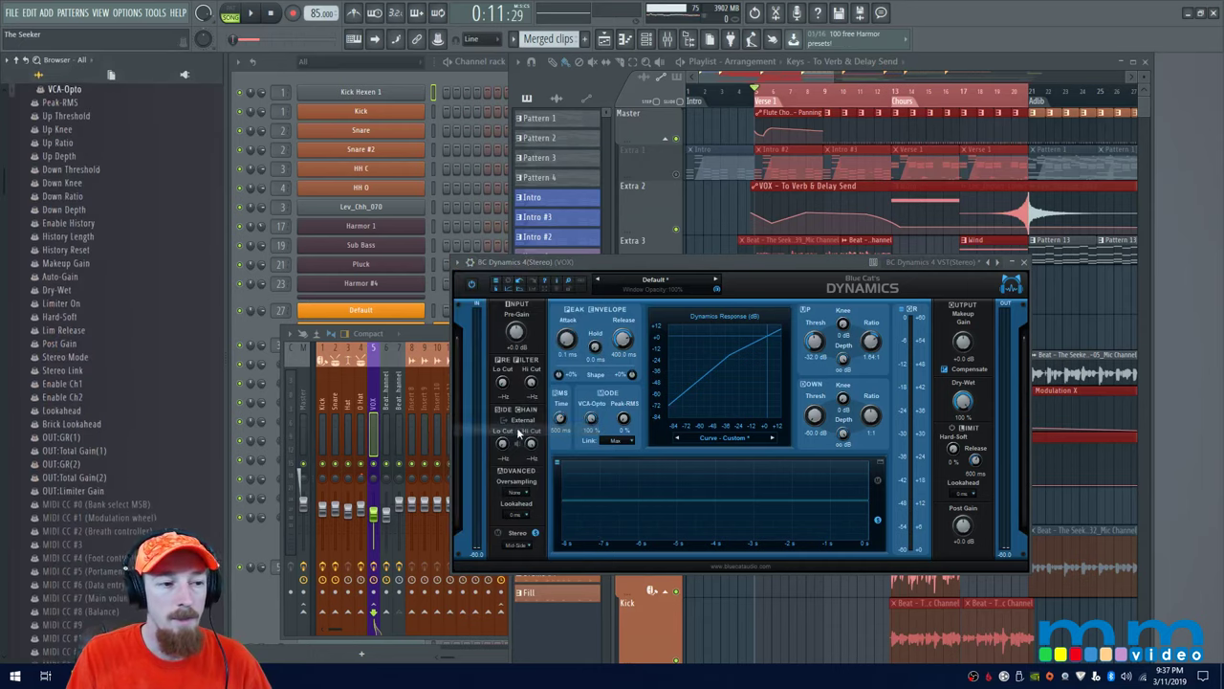
{"action": "left_click", "coordinate": [871, 344]}
{"action": "scroll", "coordinate": [871, 344], "scroll_direction": "down", "scroll_amount": 2}
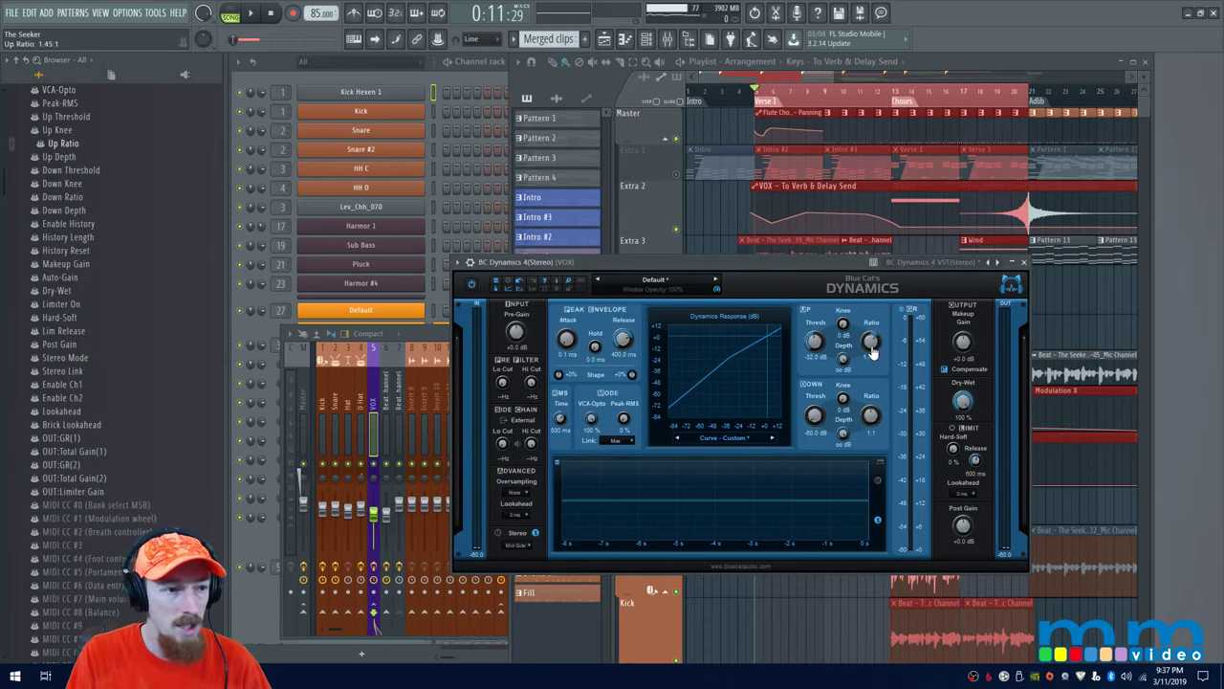
{"action": "right_click", "coordinate": [136, 151]}
{"action": "left_click", "coordinate": [115, 196]}
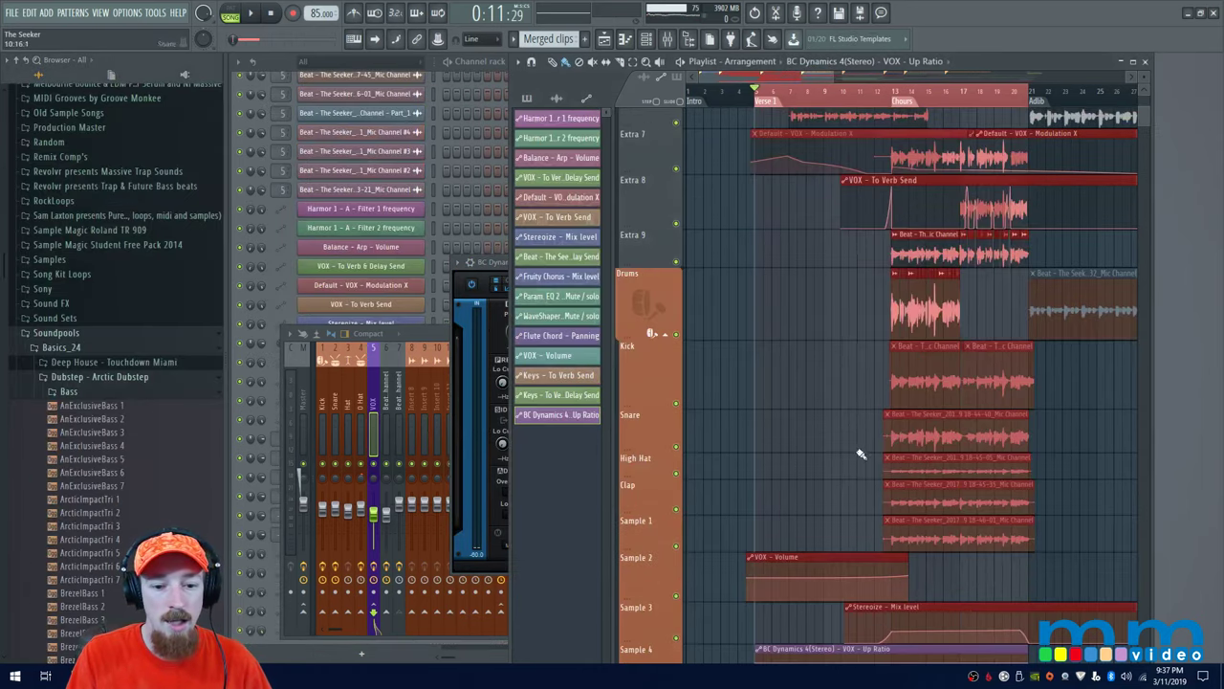
Step: Enlarge the Sample 4 track and move the playback start point later in the song
{"action": "scroll", "coordinate": [766, 465], "scroll_direction": "down", "scroll_amount": 4}
{"action": "scroll", "coordinate": [801, 461], "scroll_direction": "up", "scroll_amount": 4, "text": "ctrl"}
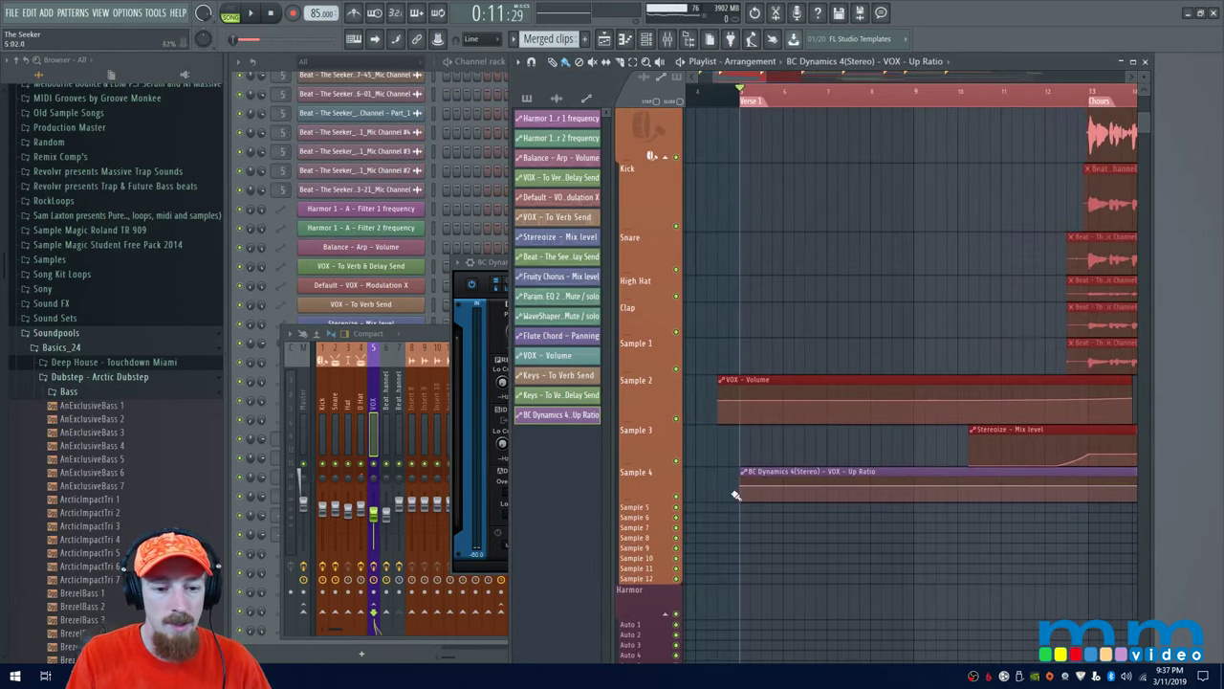
{"action": "left_click_drag", "start_coordinate": [646, 505], "coordinate": [646, 608]}
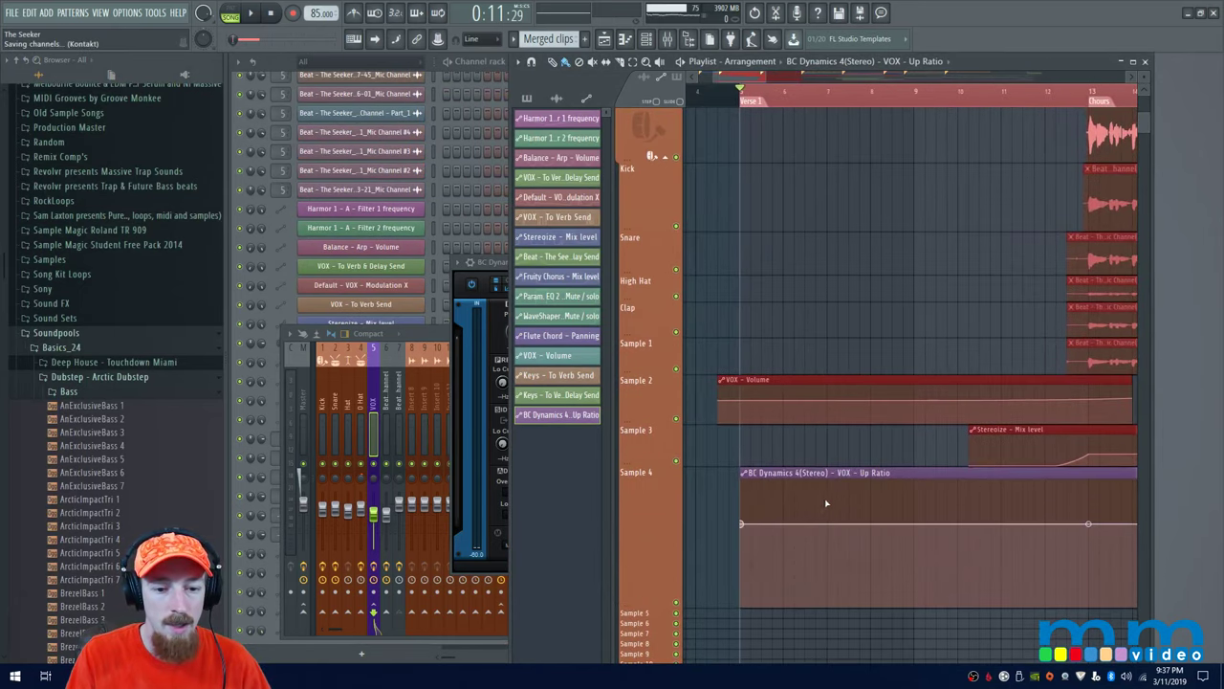
{"action": "scroll", "coordinate": [838, 285], "scroll_direction": "up", "scroll_amount": 6}
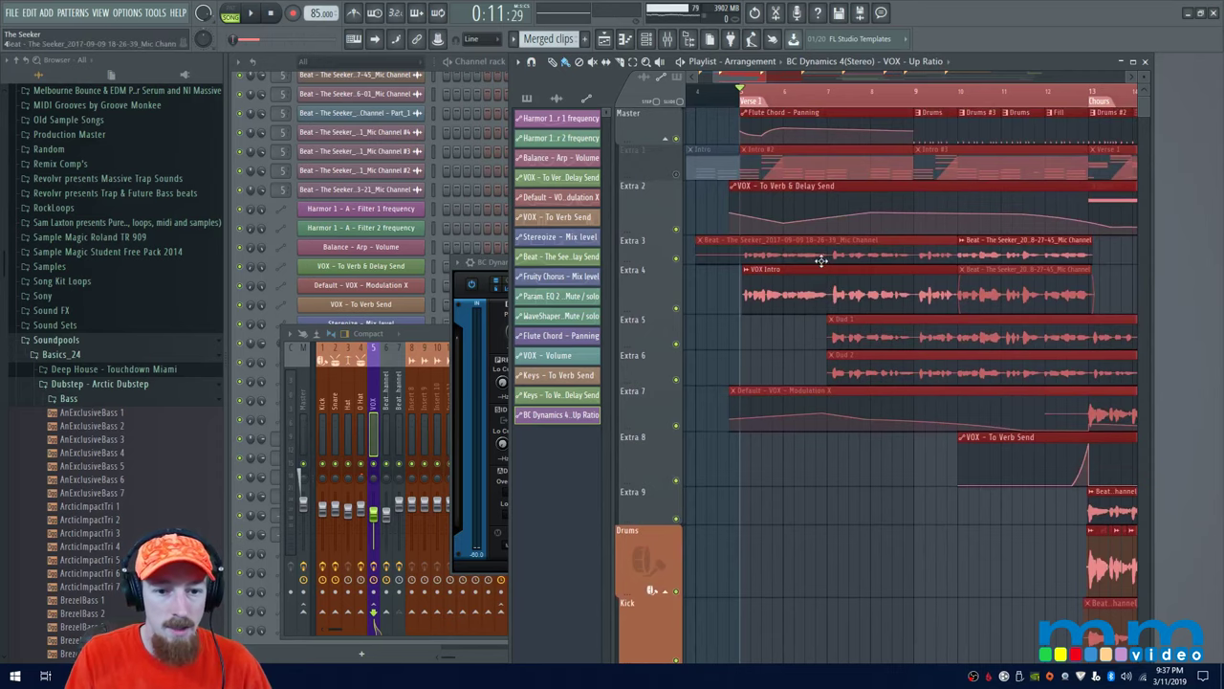
{"action": "left_click", "coordinate": [795, 101]}
Step: Raise an automation point into a peak and add a falling point just after it
{"action": "scroll", "coordinate": [811, 109], "scroll_direction": "up", "scroll_amount": 3}
{"action": "scroll", "coordinate": [811, 109], "scroll_direction": "down", "scroll_amount": 1}
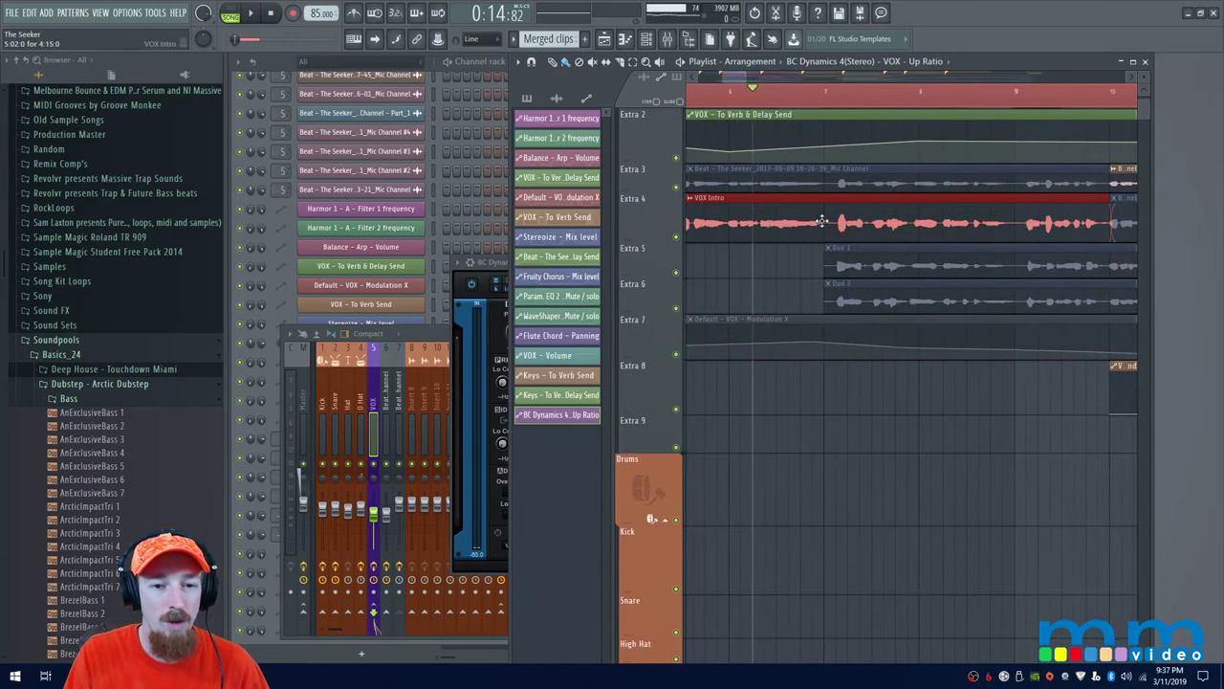
{"action": "scroll", "coordinate": [822, 222], "scroll_direction": "down", "scroll_amount": 5}
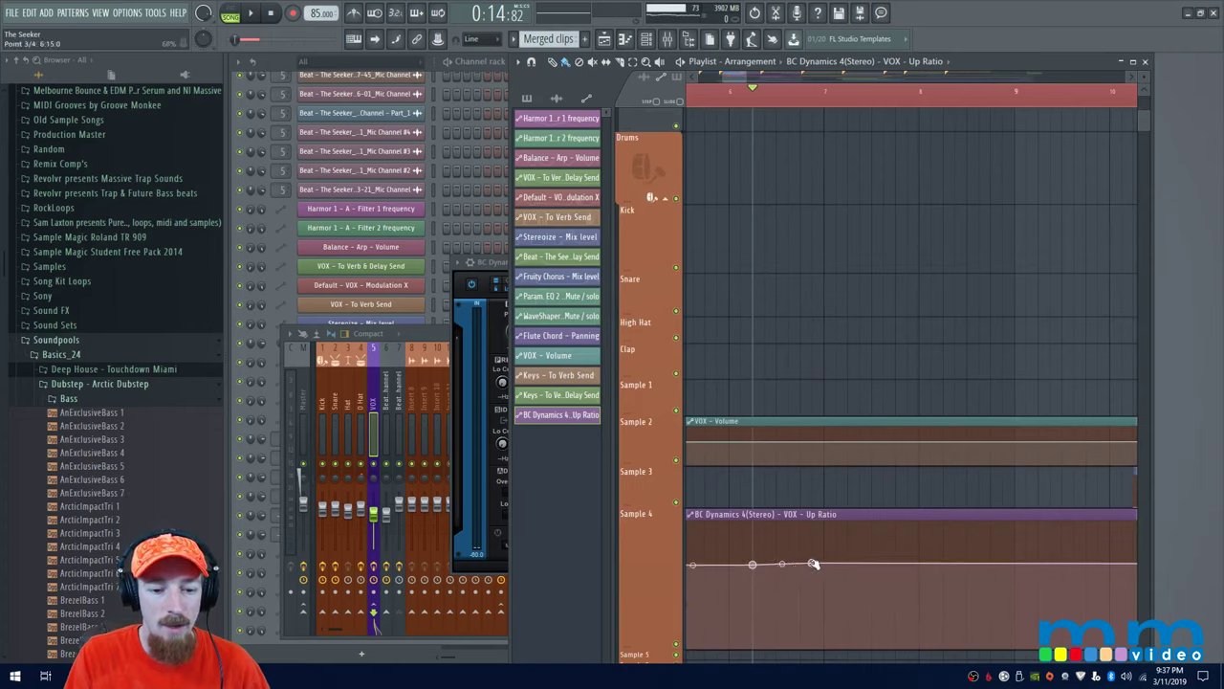
{"action": "left_click_drag", "start_coordinate": [813, 565], "coordinate": [823, 540]}
{"action": "right_click", "coordinate": [859, 566]}
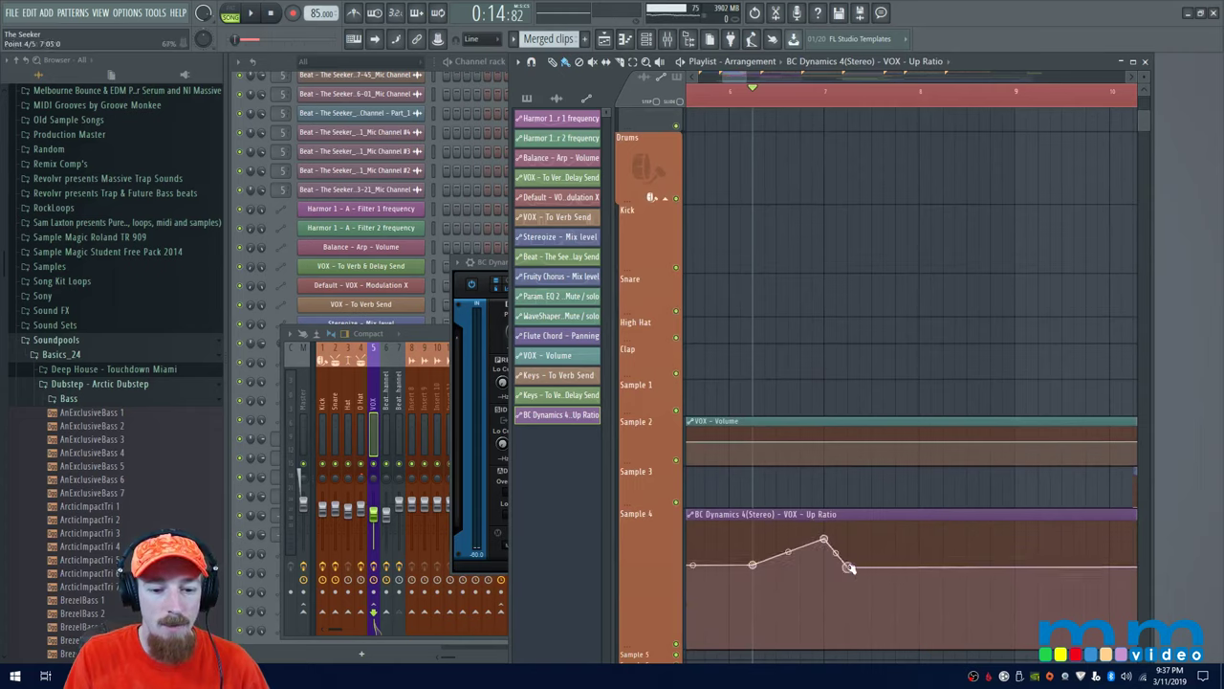
{"action": "left_click_drag", "start_coordinate": [848, 567], "coordinate": [873, 567]}
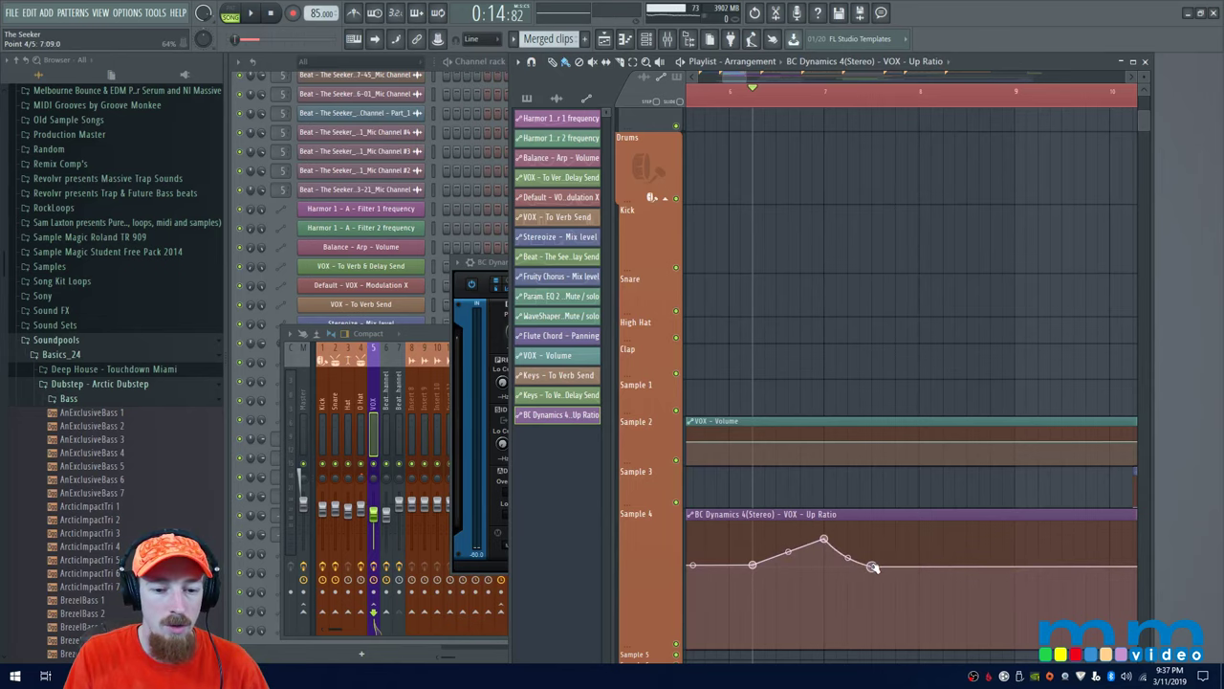
{"action": "scroll", "coordinate": [845, 558], "scroll_direction": "down", "scroll_amount": 3}
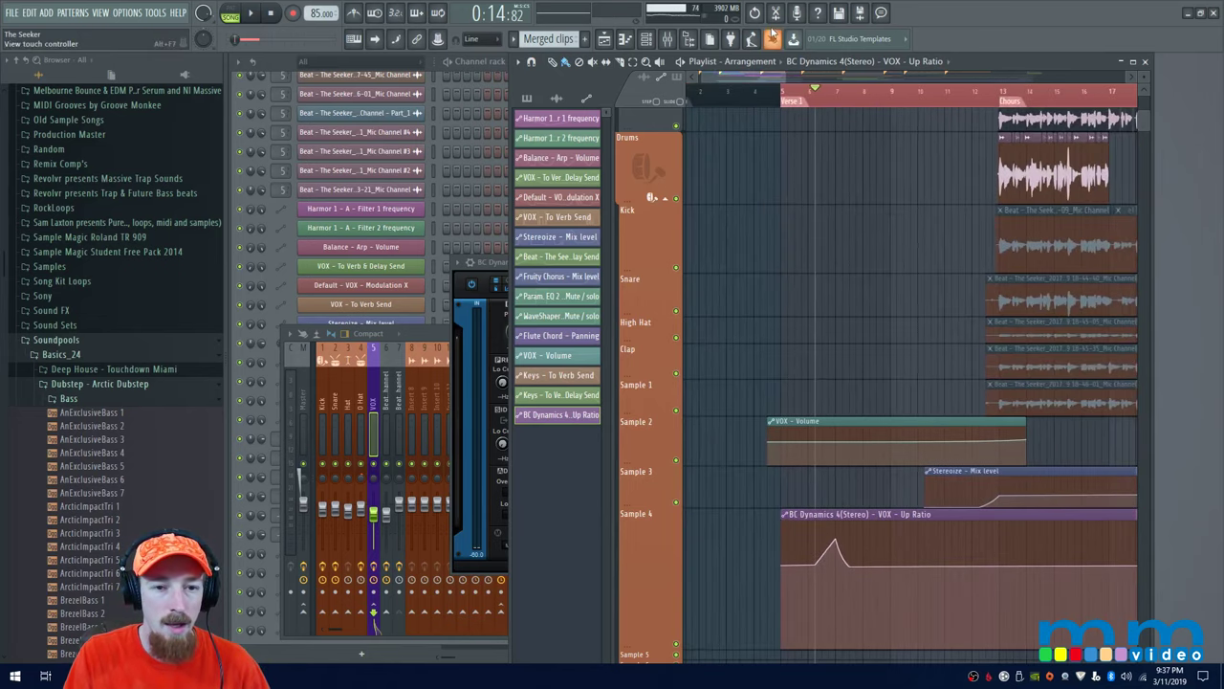
Step: Reposition the playback start and audition the automated vocal
{"action": "mouse_move", "coordinate": [809, 99]}
{"action": "left_mouse_down"}
{"action": "mouse_move", "coordinate": [787, 100]}
{"action": "mouse_move", "coordinate": [808, 99]}
{"action": "left_mouse_up"}
{"action": "scroll", "coordinate": [846, 241], "scroll_direction": "up", "scroll_amount": 3}
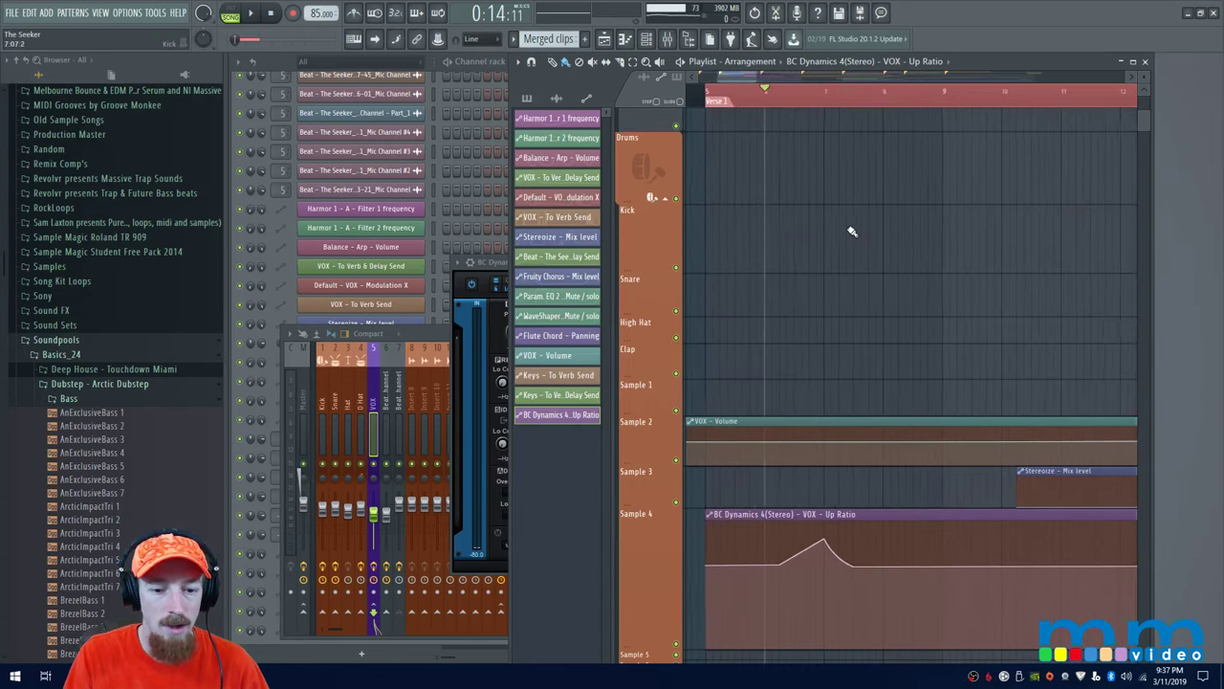
{"action": "key", "text": "space"}
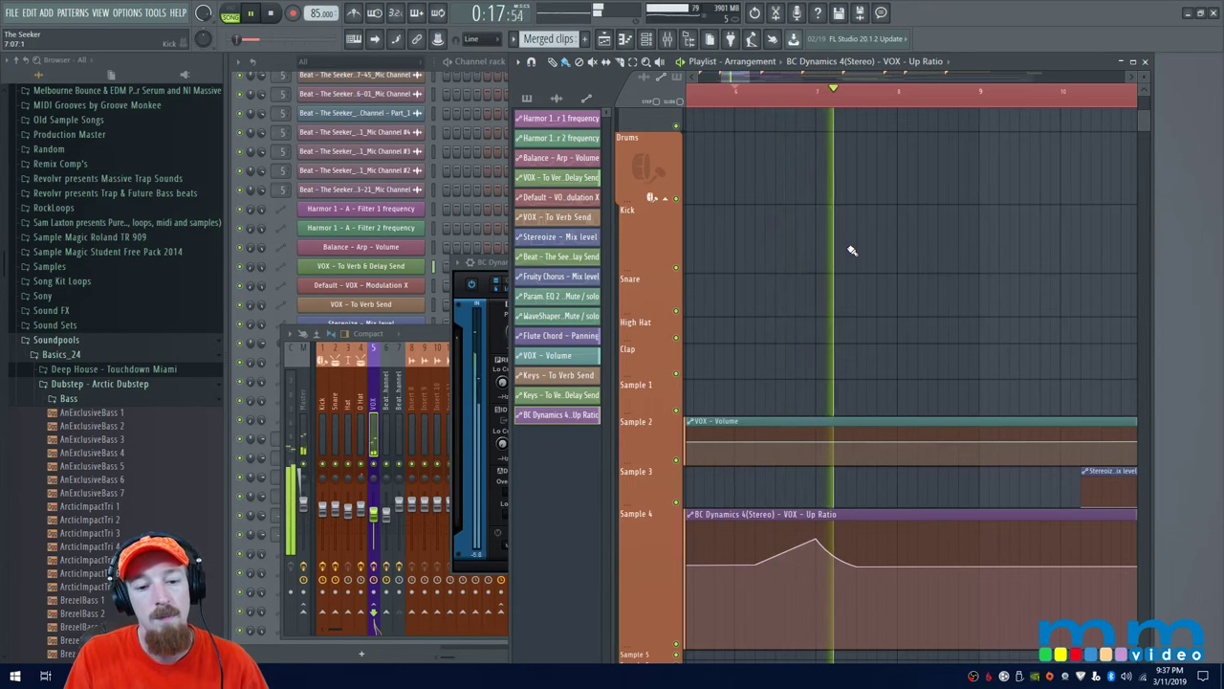
{"action": "key", "text": "space"}
Step: Move automation point 4 right to 8:01, replay the section, and return to Verse 1 start
{"action": "mouse_move", "coordinate": [836, 574]}
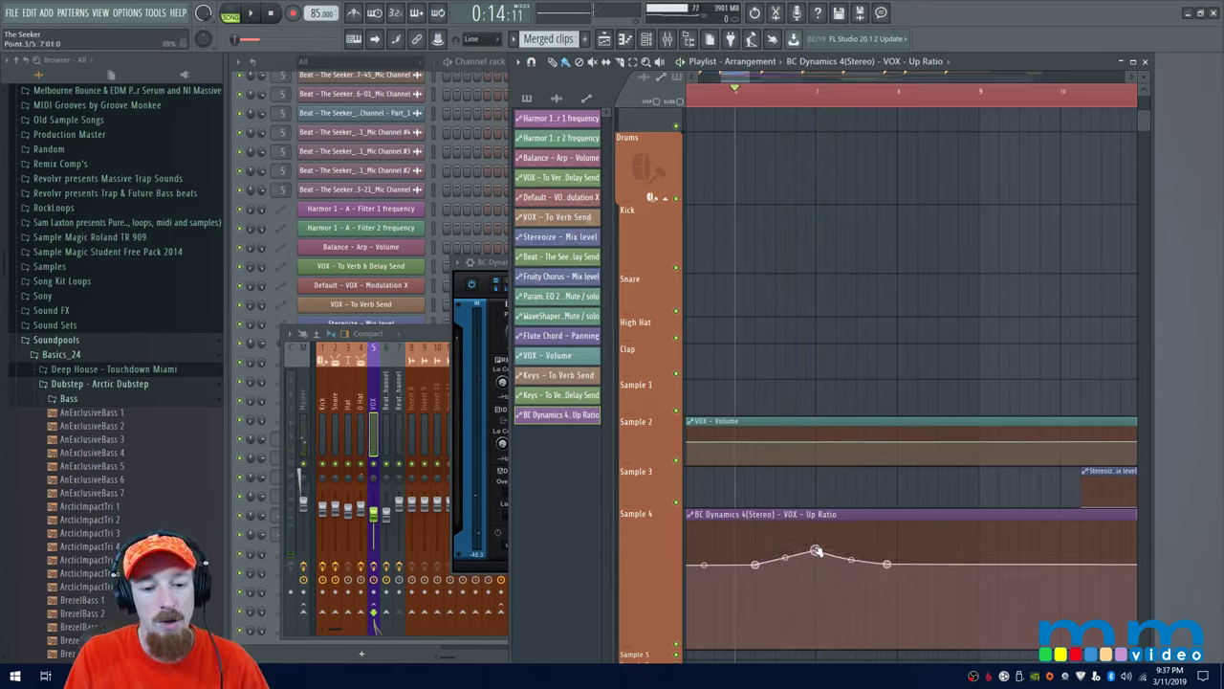
{"action": "left_click_drag", "start_coordinate": [890, 564], "coordinate": [898, 566]}
{"action": "scroll", "coordinate": [891, 542], "scroll_direction": "down", "scroll_amount": 3}
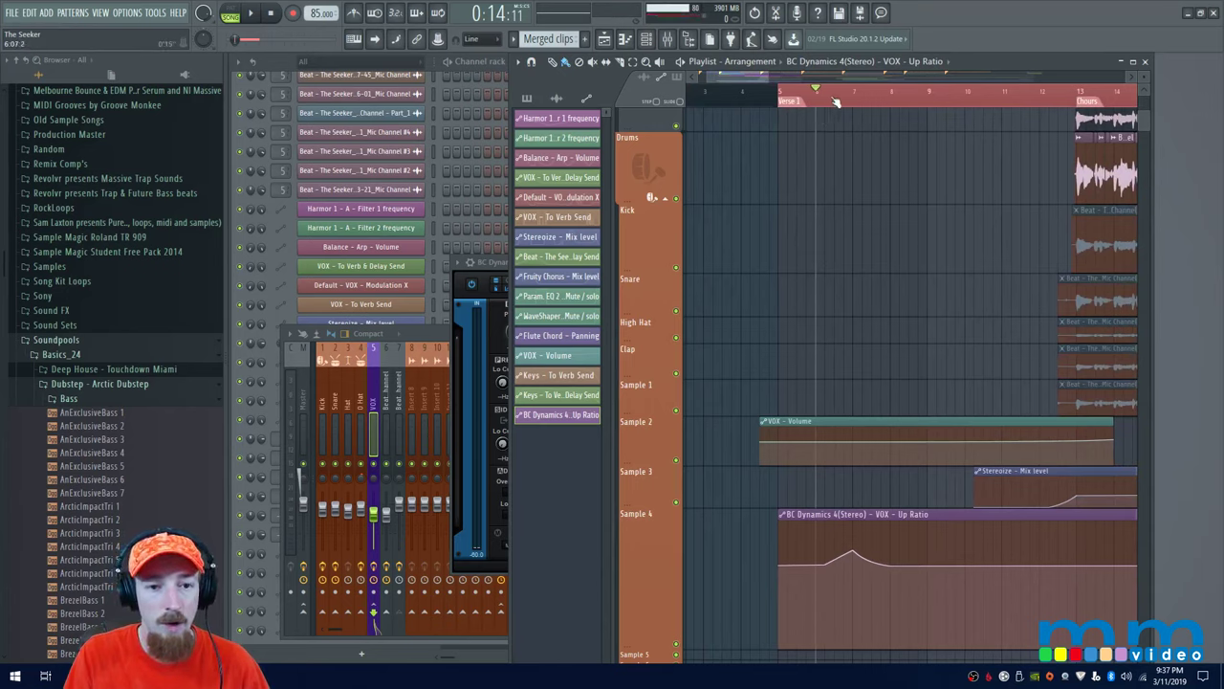
{"action": "key", "text": "space"}
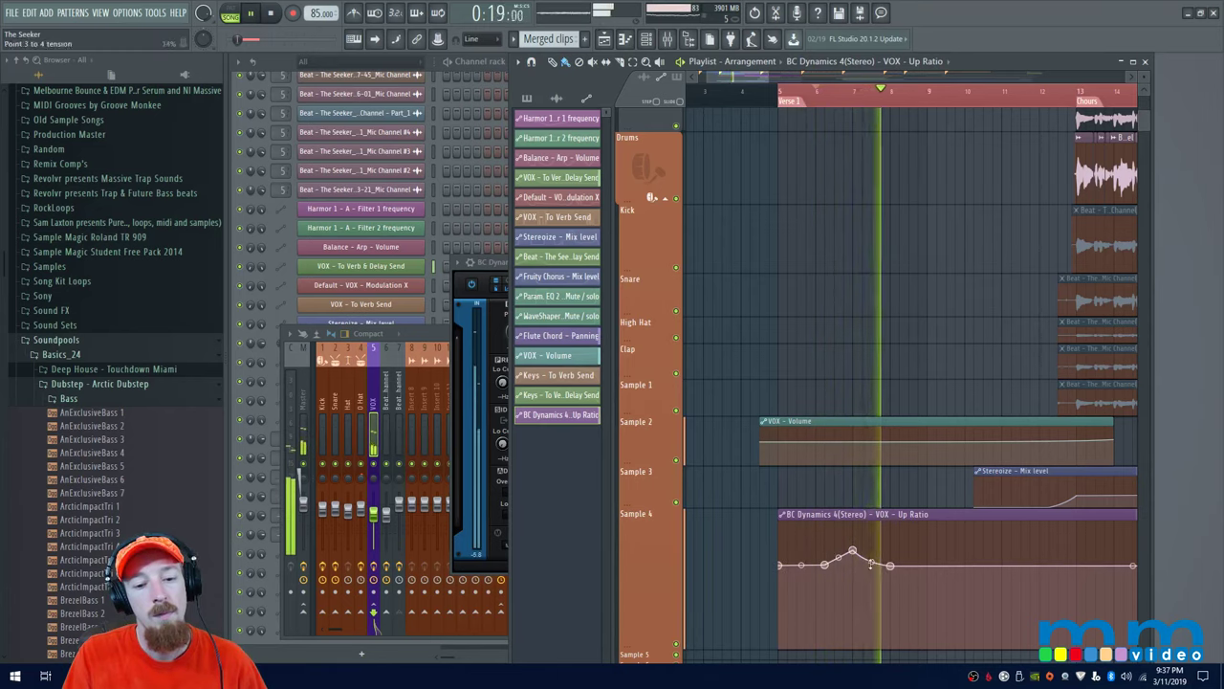
{"action": "key", "text": "space"}
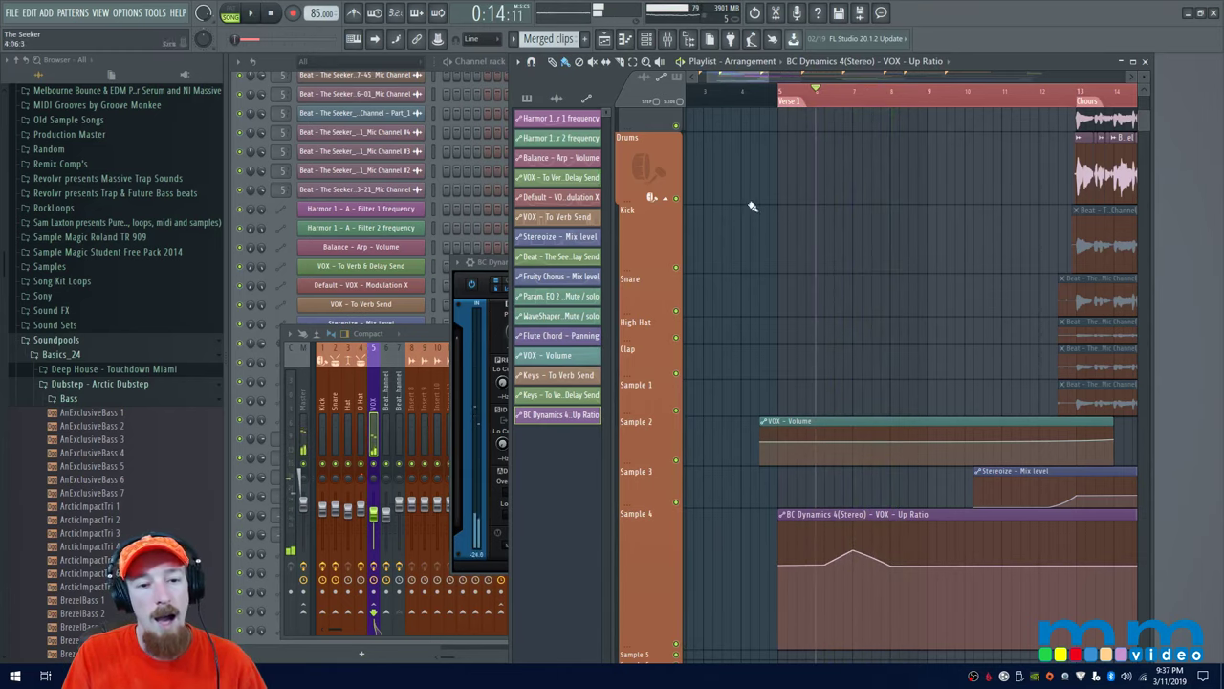
{"action": "left_click", "coordinate": [782, 95]}
{"action": "scroll", "coordinate": [908, 239], "scroll_direction": "up", "scroll_amount": 5}
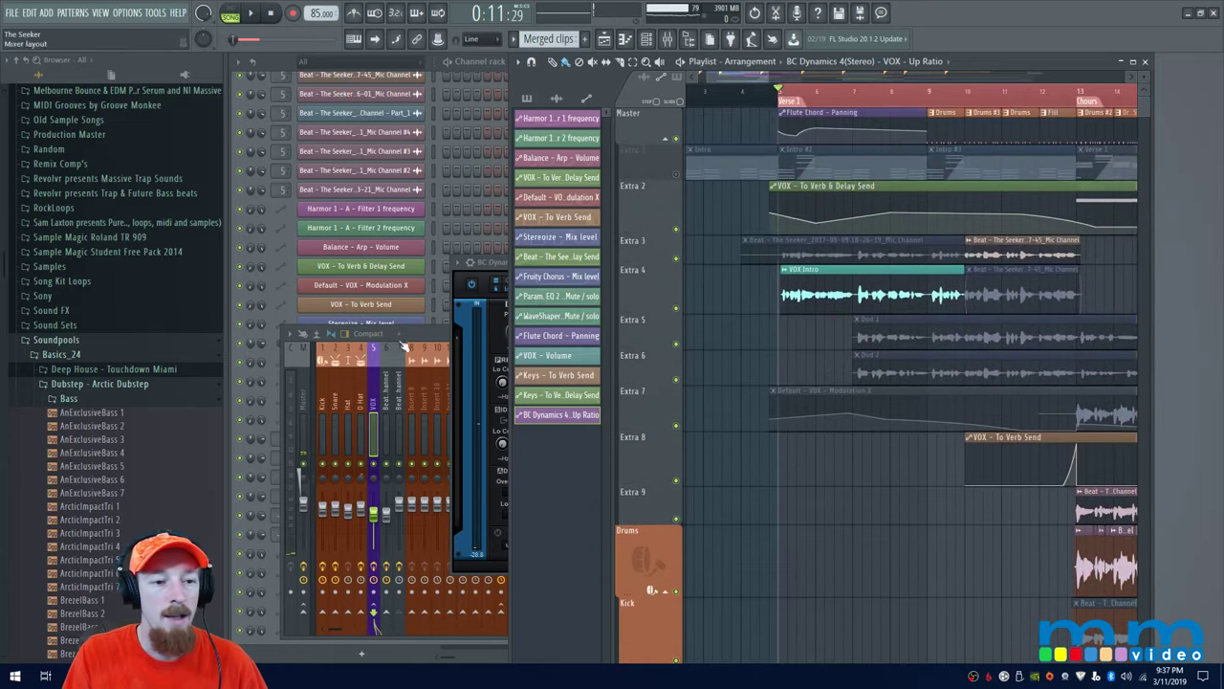
Step: Close the BC Dynamics window, unmute Extra 1 and start playback from Verse 1
{"action": "left_click", "coordinate": [1027, 261]}
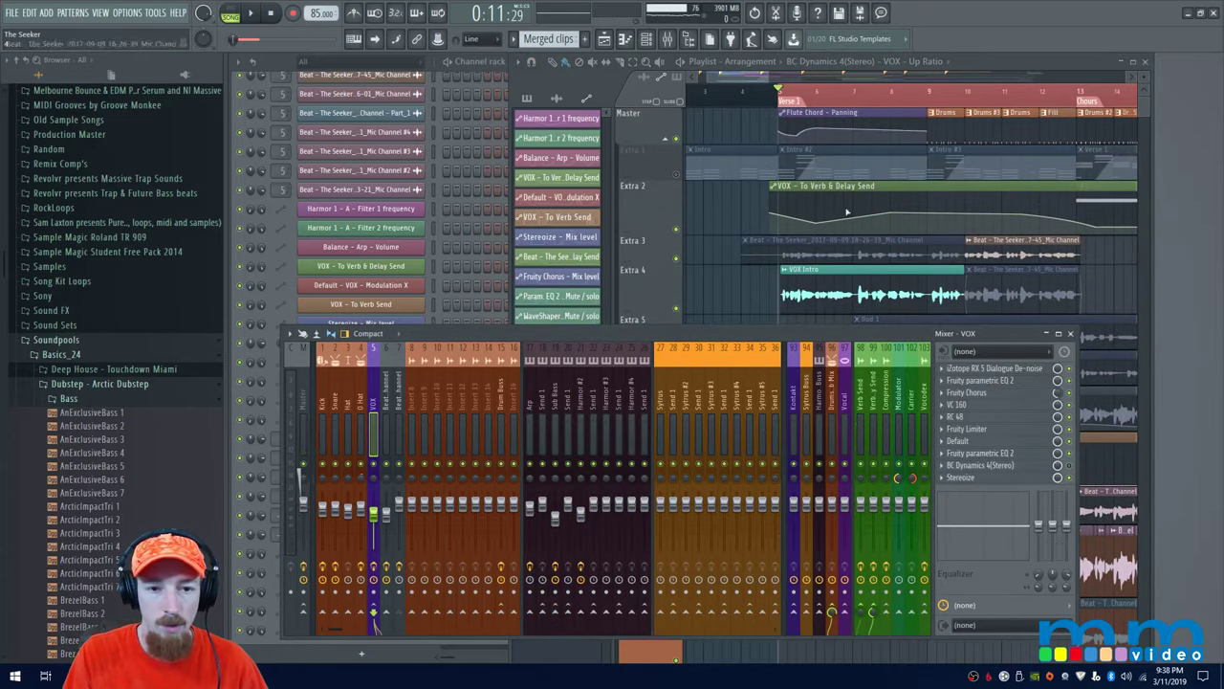
{"action": "left_click", "coordinate": [677, 175]}
{"action": "key", "text": "space"}
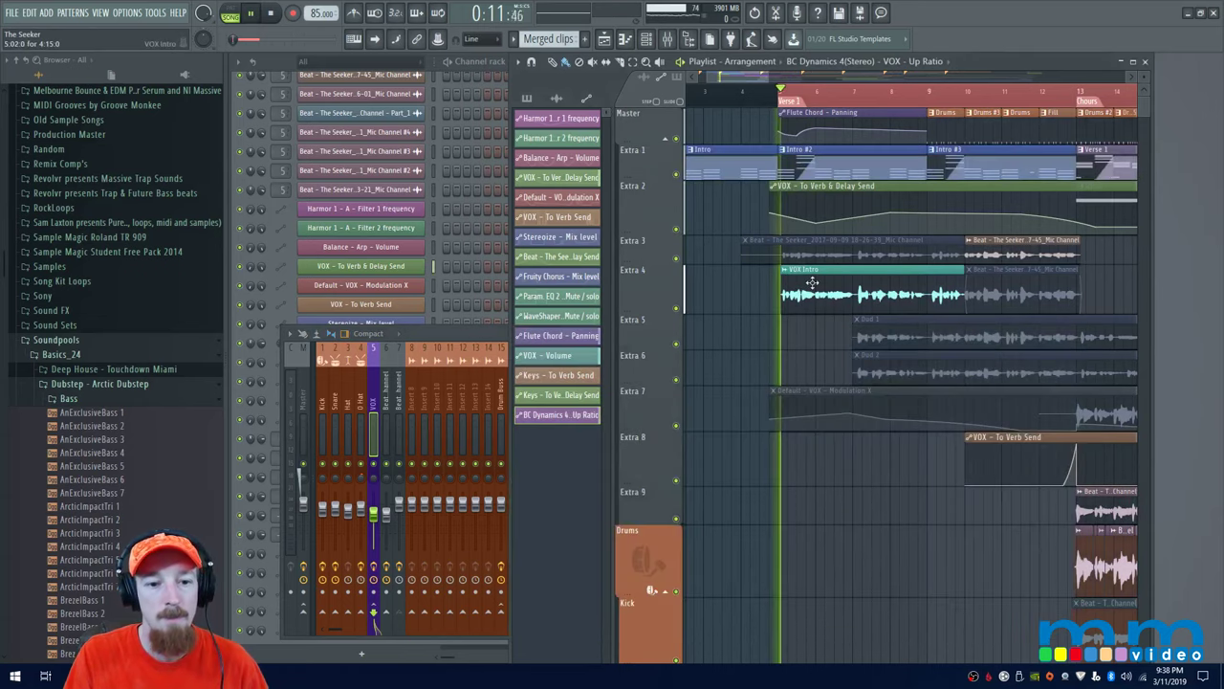
Step: Bring the full Mixer forward with the VOX insert's effects chain visible
{"action": "left_click", "coordinate": [452, 364]}
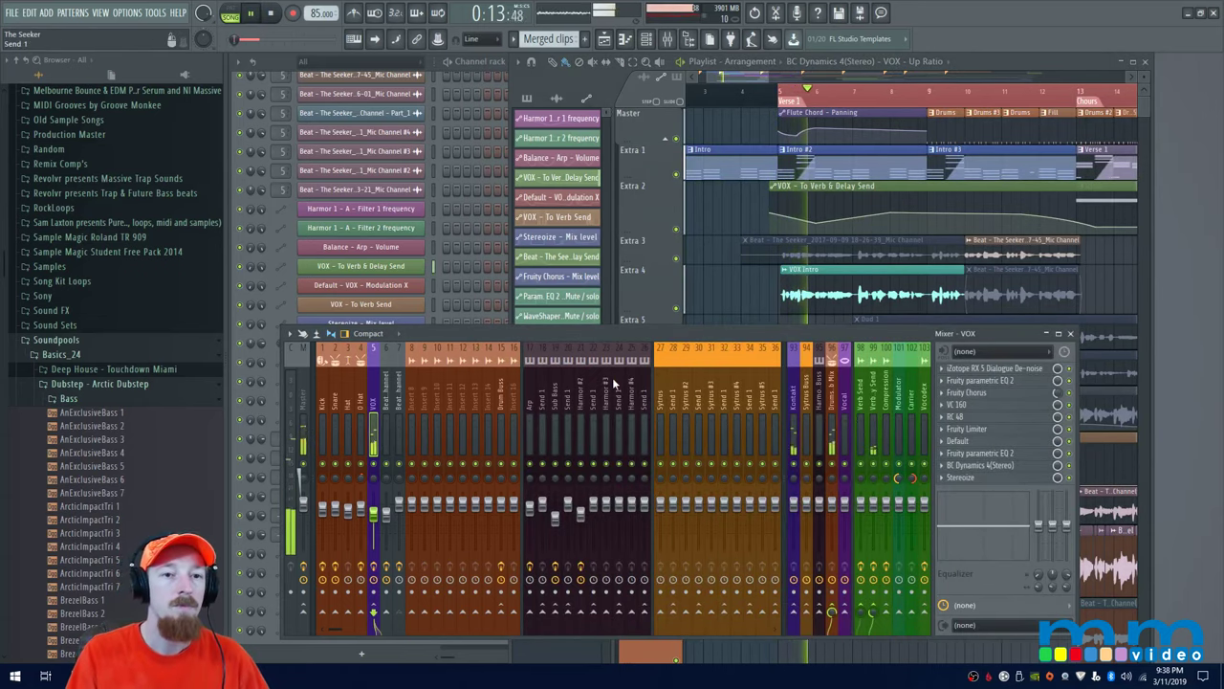
{"action": "scroll", "coordinate": [628, 397], "scroll_direction": "down", "scroll_amount": 3}
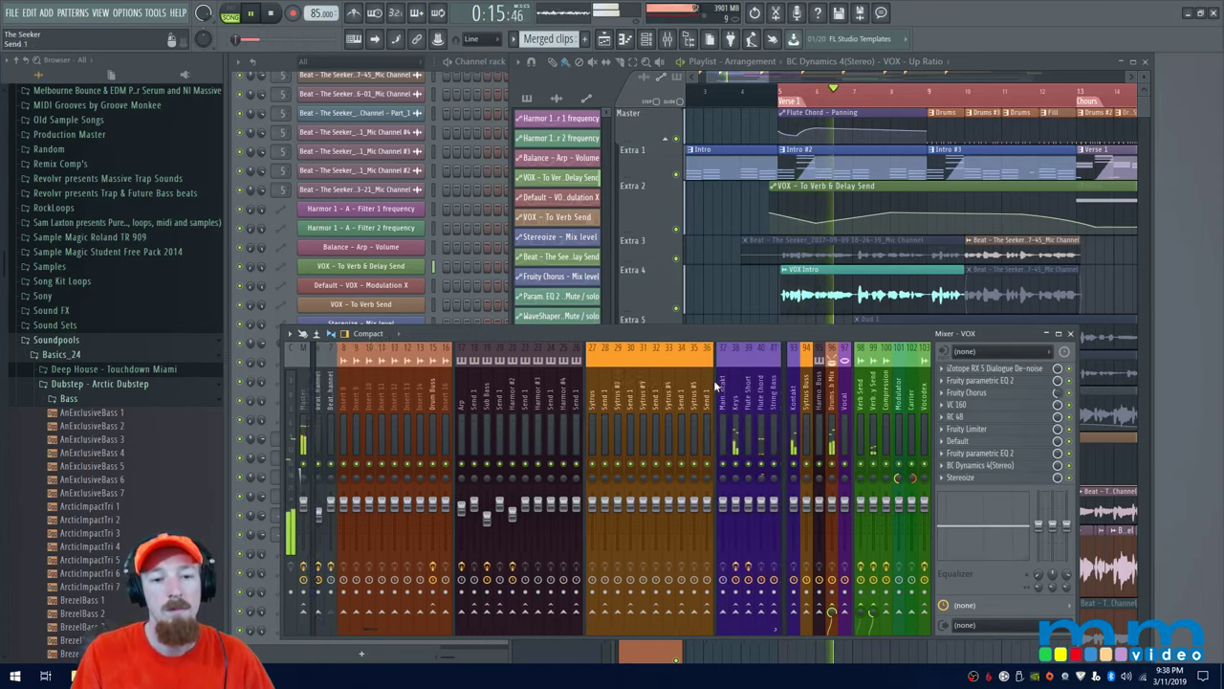
{"action": "scroll", "coordinate": [628, 392], "scroll_direction": "up", "scroll_amount": 4}
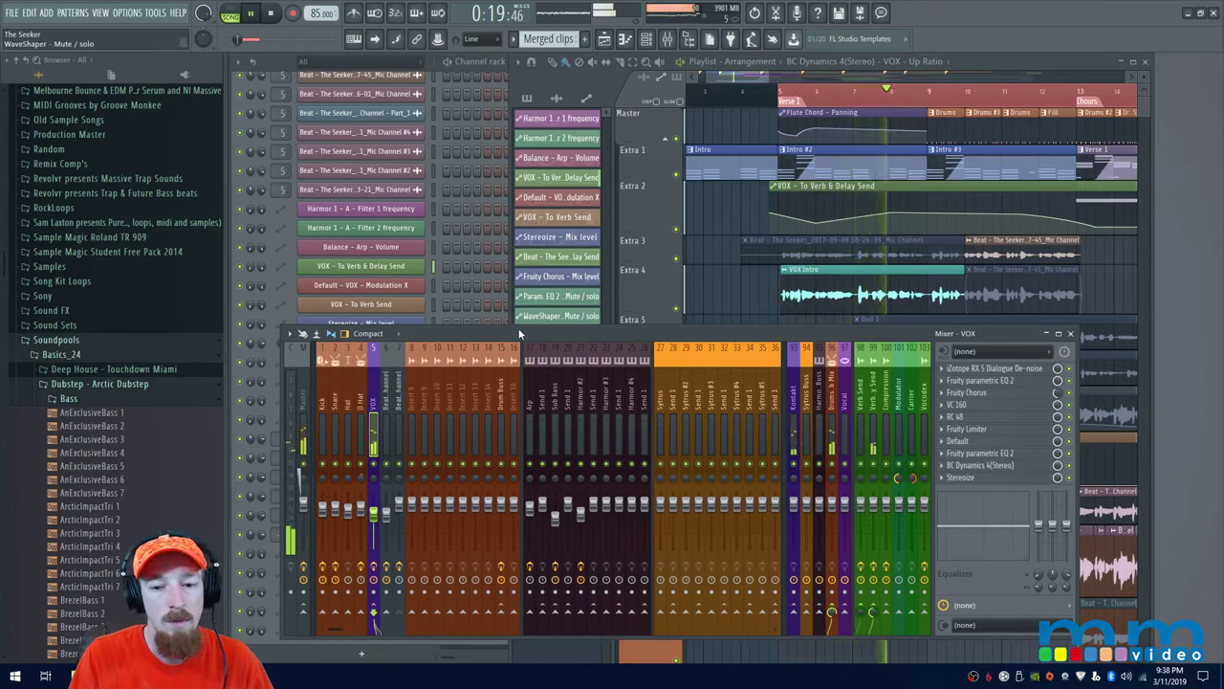
{"action": "mouse_move", "coordinate": [1020, 472]}
{"action": "left_mouse_down"}
{"action": "mouse_move", "coordinate": [1053, 481]}
{"action": "mouse_move", "coordinate": [1037, 460]}
{"action": "left_mouse_up"}
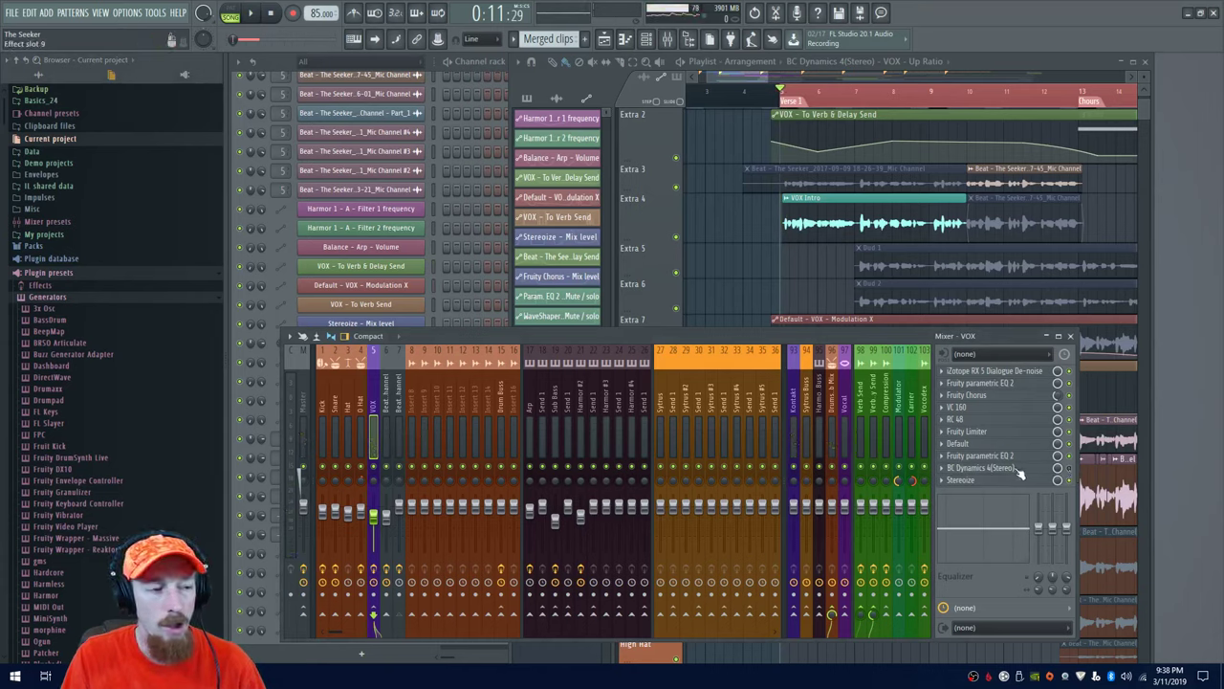
Step: Delete the BC Dynamics 4(Stereo) Mute / solo entry under Current project > Patterns > Initialized controls
{"action": "left_click", "coordinate": [76, 140]}
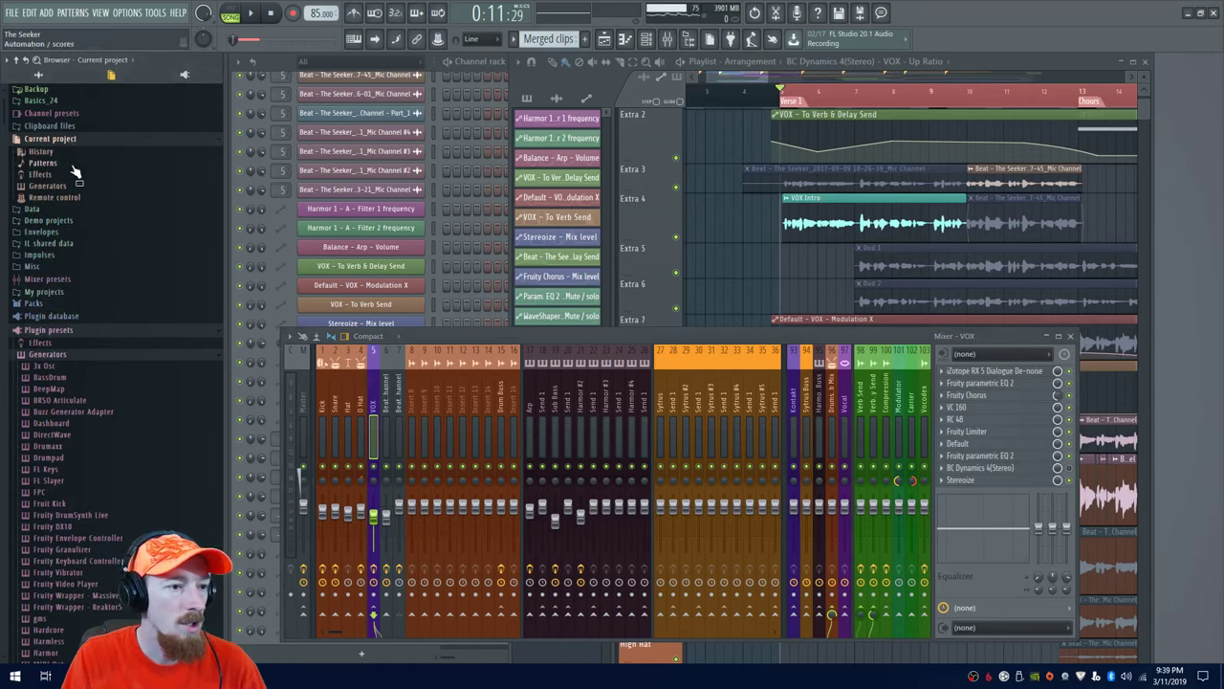
{"action": "left_click", "coordinate": [43, 163]}
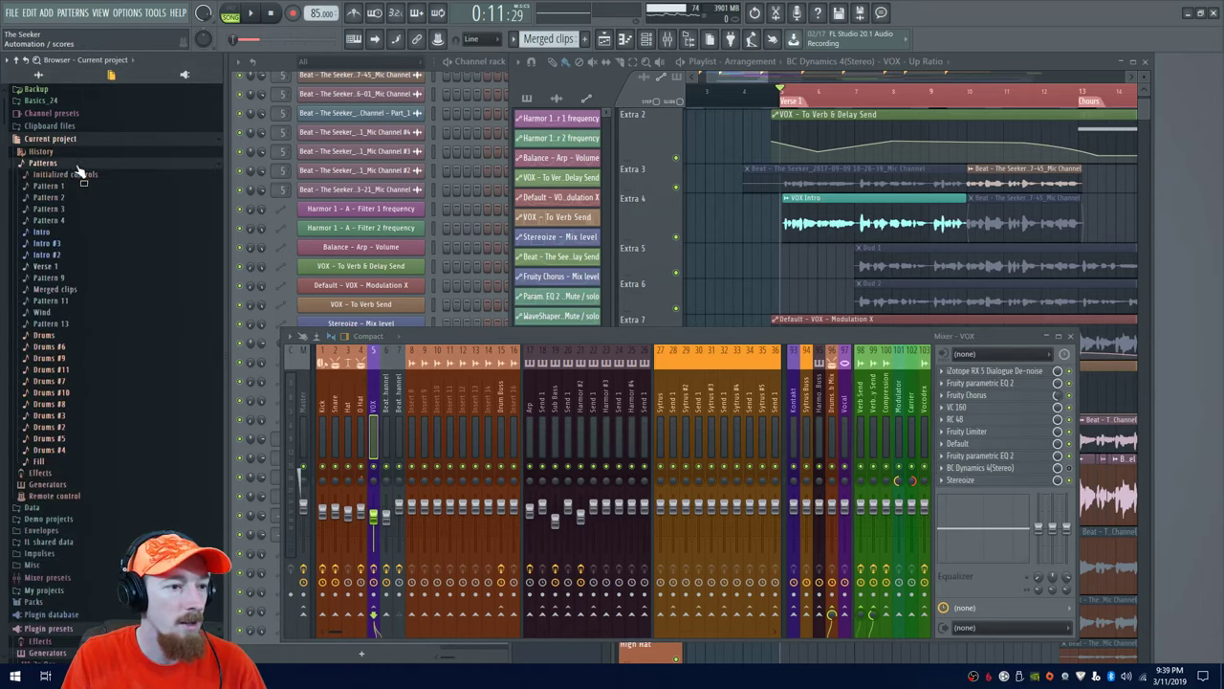
{"action": "left_click", "coordinate": [85, 175]}
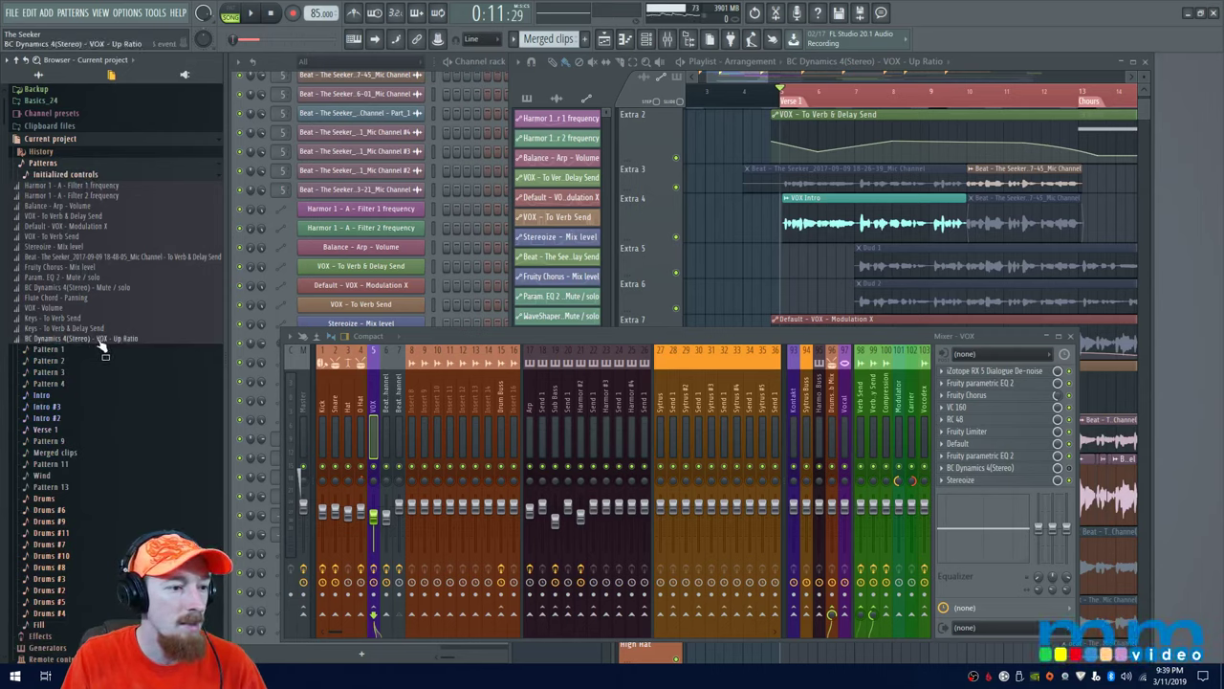
{"action": "right_click", "coordinate": [87, 291]}
{"action": "left_click", "coordinate": [120, 287]}
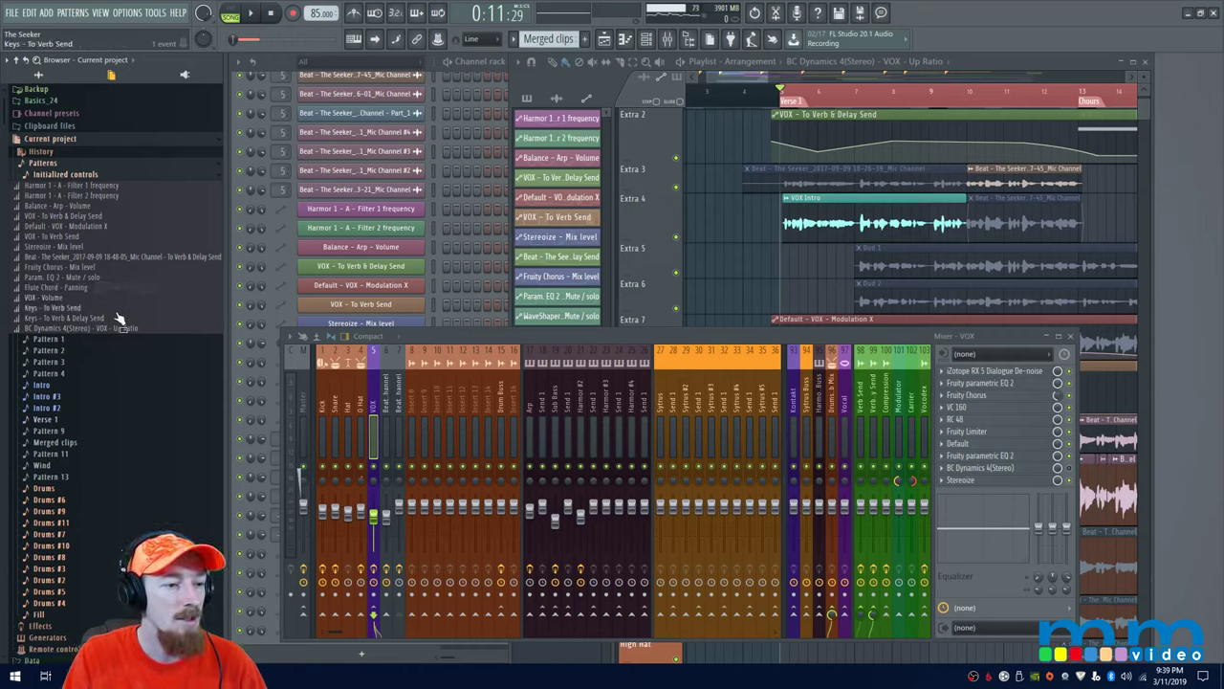
Step: Collapse the Patterns and Current project folders and return to the Playlist
{"action": "left_click", "coordinate": [82, 163]}
{"action": "left_click", "coordinate": [82, 138]}
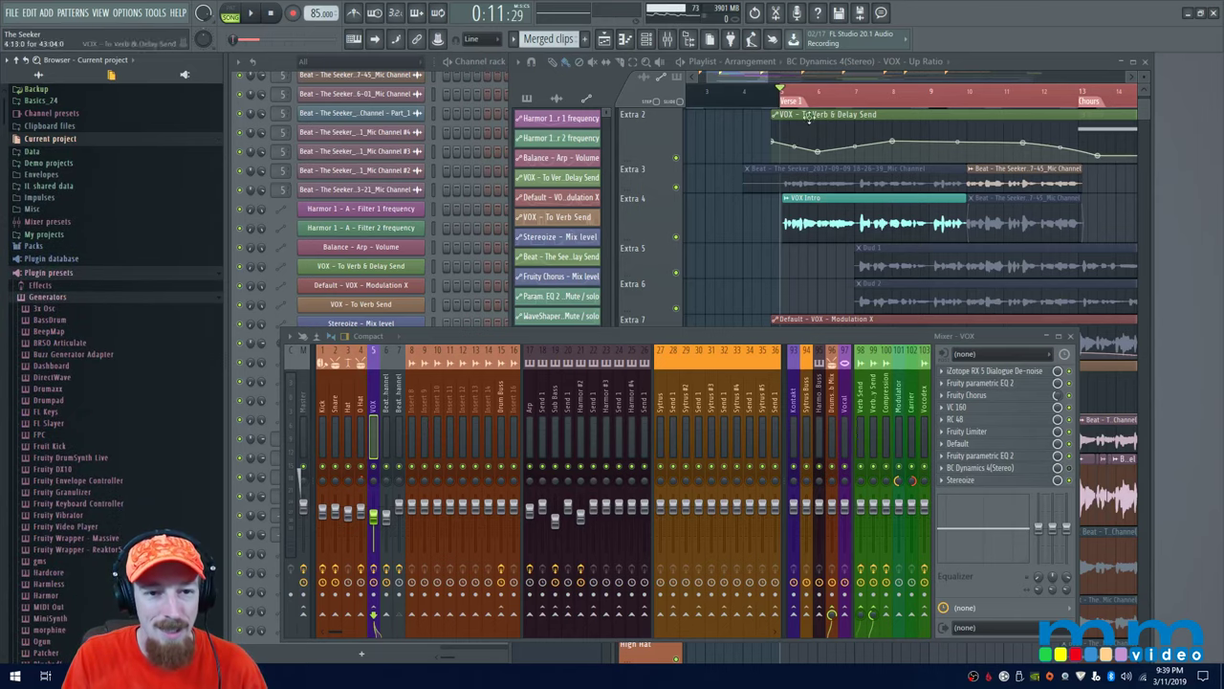
{"action": "left_click", "coordinate": [743, 75]}
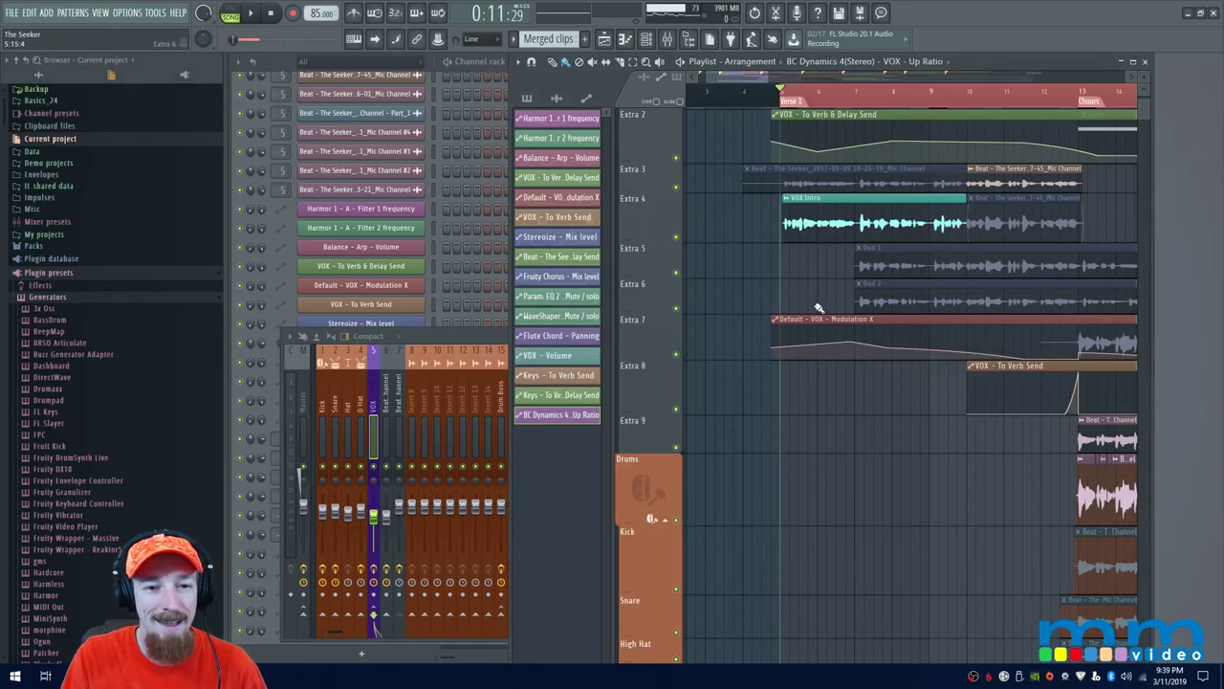
Step: Start and stop playback from Verse 1 several times with the Mixer in front to audition the vocal
{"action": "key", "text": "space"}
{"action": "left_click", "coordinate": [497, 337]}
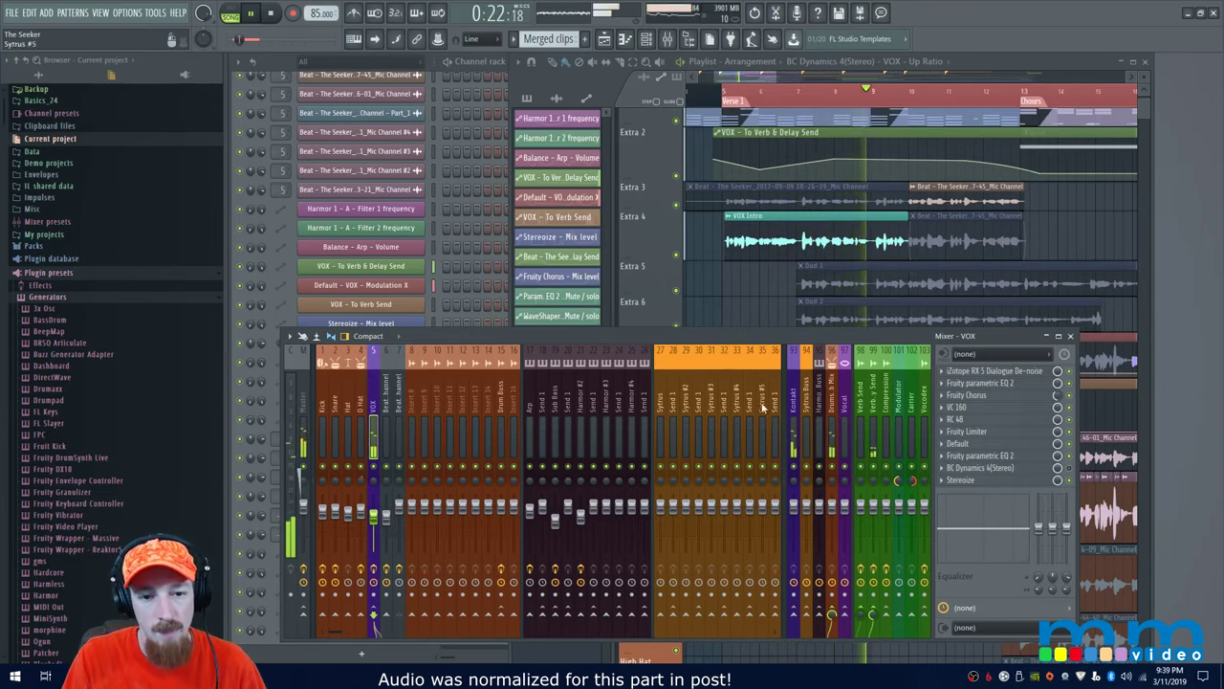
{"action": "key", "text": "space"}
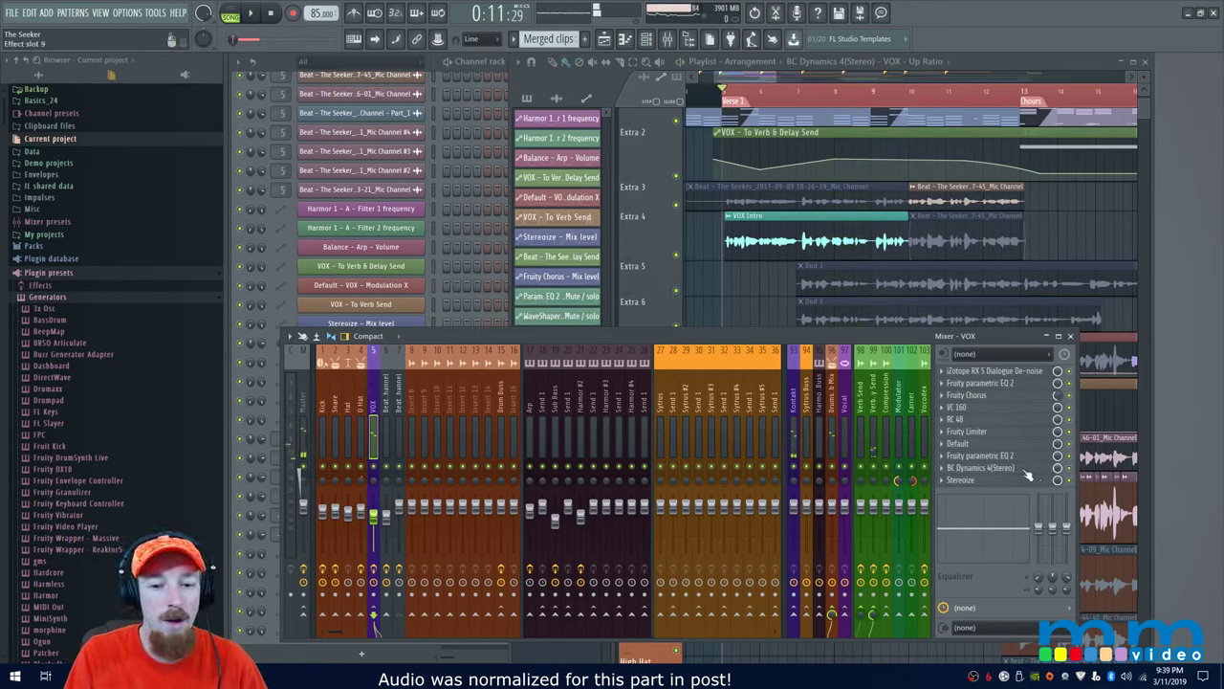
{"action": "scroll", "coordinate": [754, 265], "scroll_direction": "down", "scroll_amount": 5}
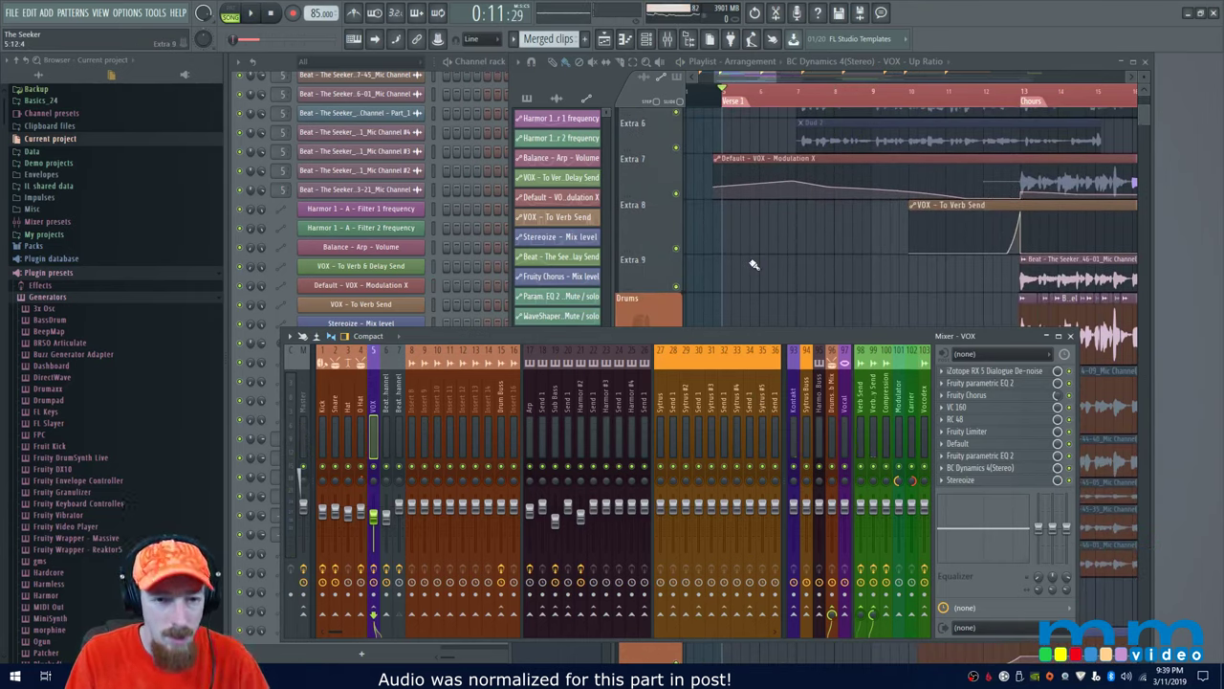
{"action": "scroll", "coordinate": [753, 265], "scroll_direction": "up", "scroll_amount": 5}
{"action": "key", "text": "space"}
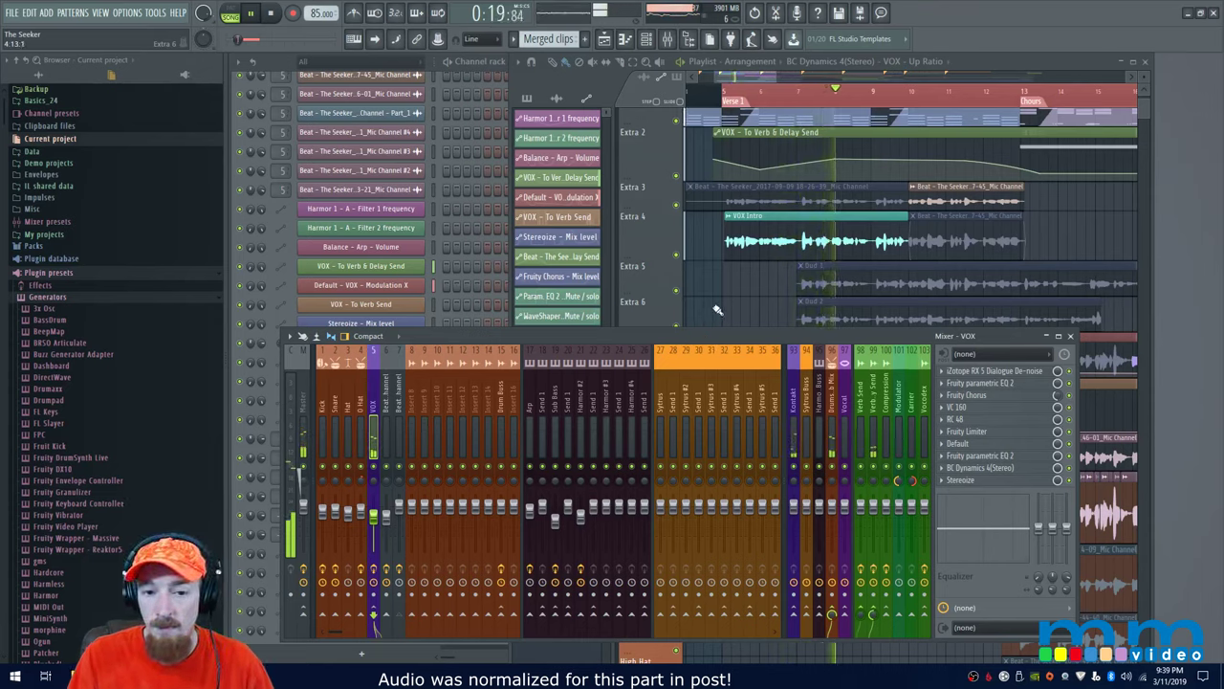
{"action": "scroll", "coordinate": [725, 291], "scroll_direction": "down", "scroll_amount": 1}
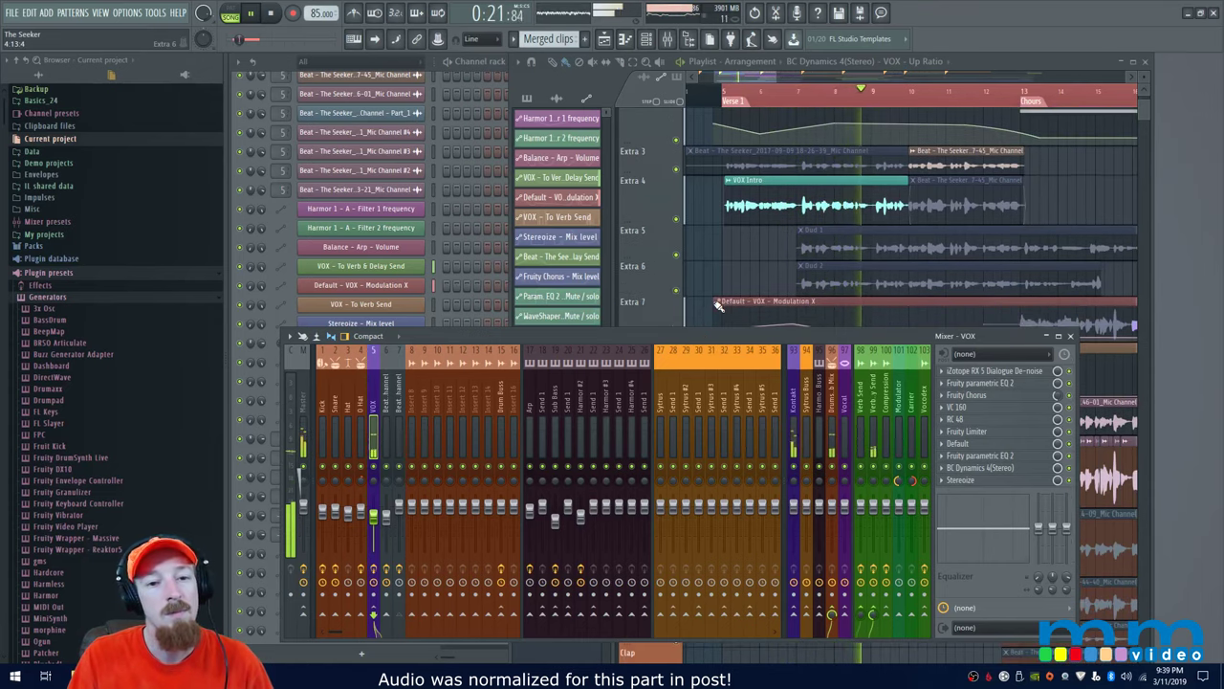
{"action": "key", "text": "space"}
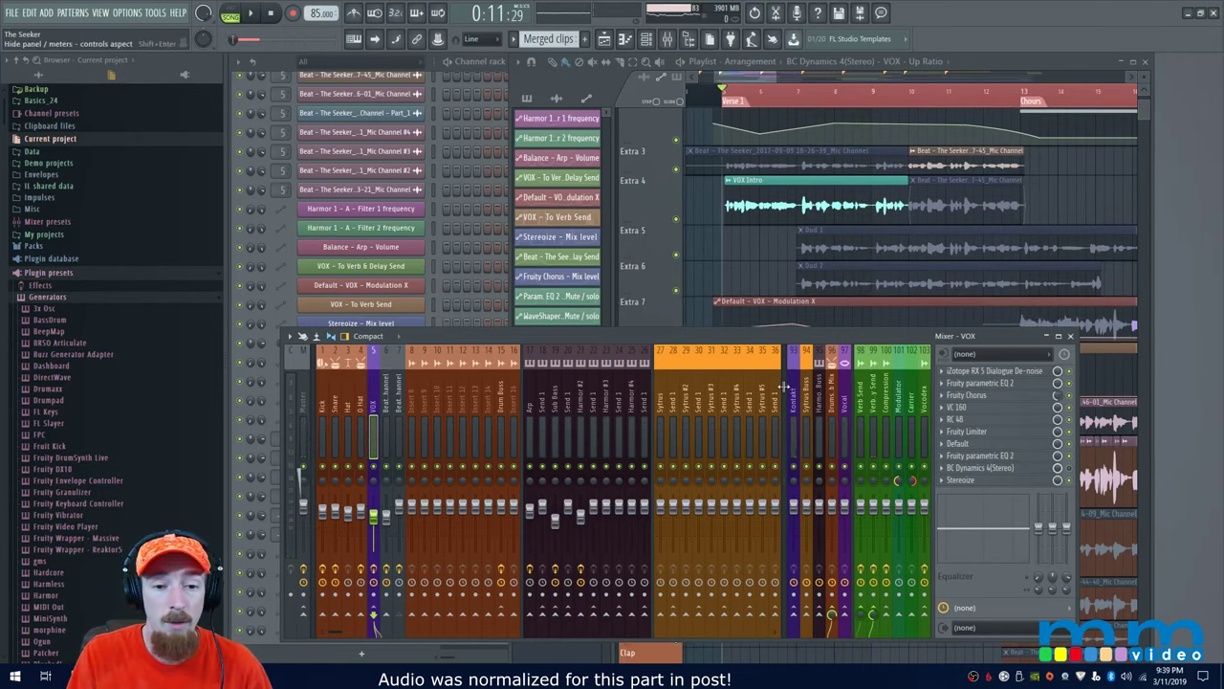
{"action": "key", "text": "space"}
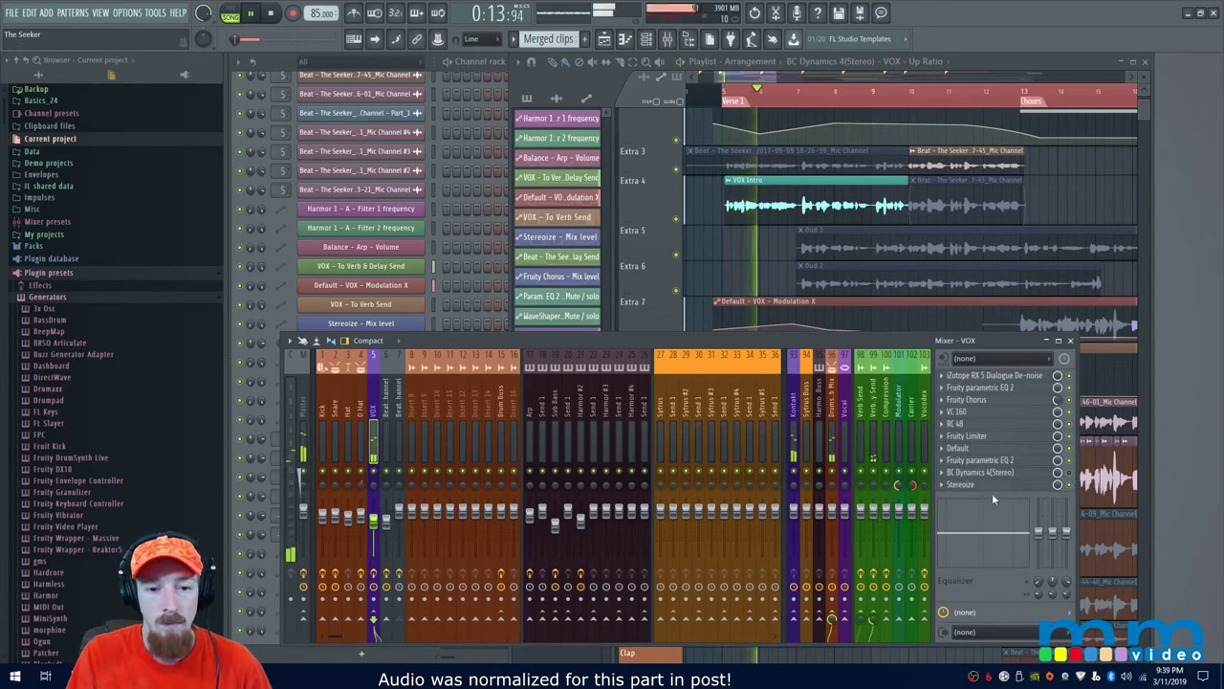
{"action": "key", "text": "space"}
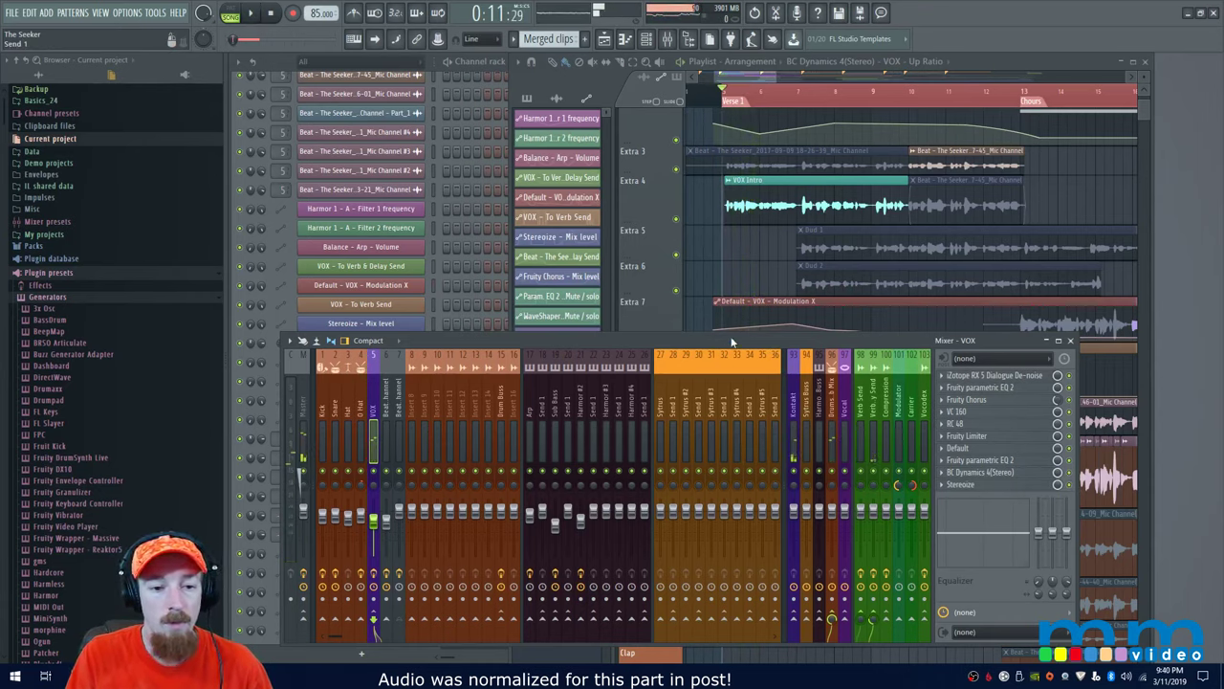
{"action": "key", "text": "space"}
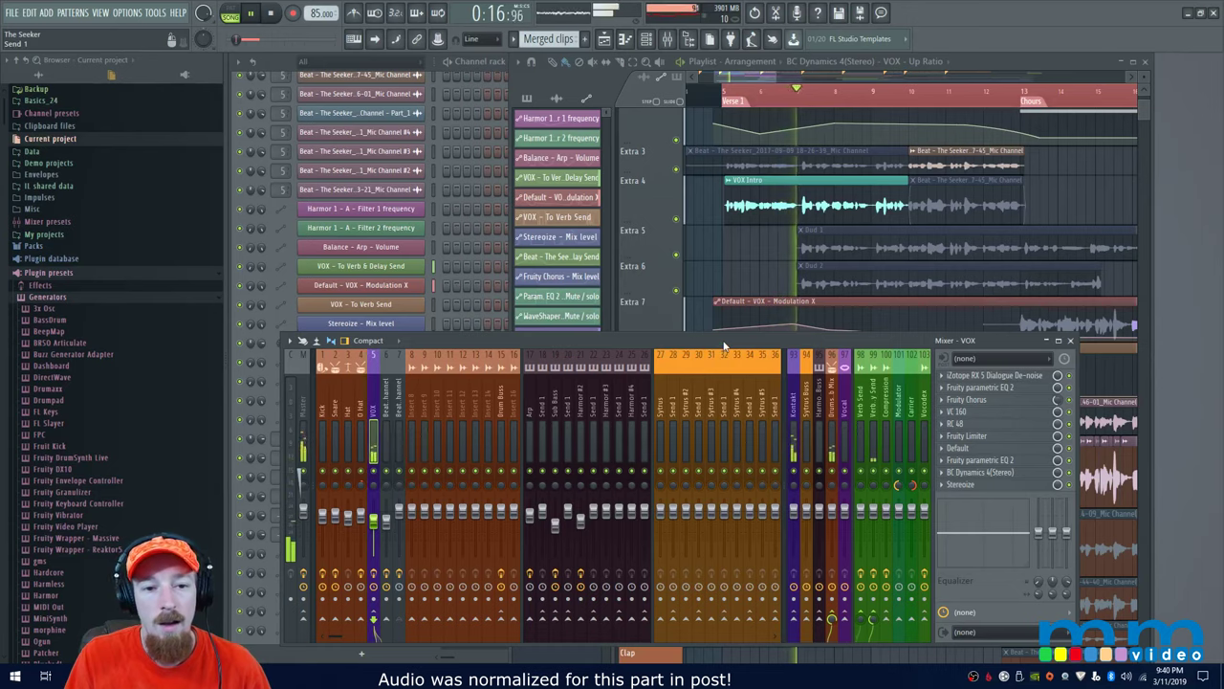
{"action": "key", "text": "space"}
Step: Reposition the Mixer, switch to the Playlist and box-select the Extra 9 and Drums clips
{"action": "left_click_drag", "start_coordinate": [724, 347], "coordinate": [734, 308]}
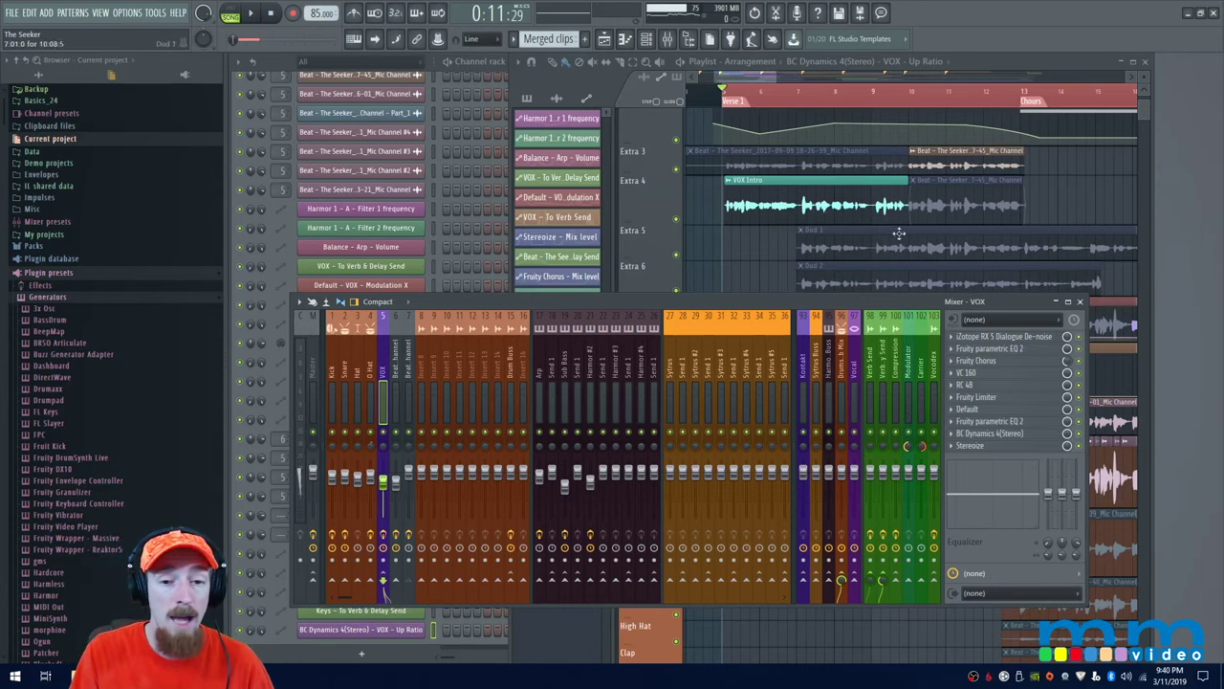
{"action": "key", "text": "F5"}
{"action": "scroll", "coordinate": [808, 352], "scroll_direction": "down", "scroll_amount": 5}
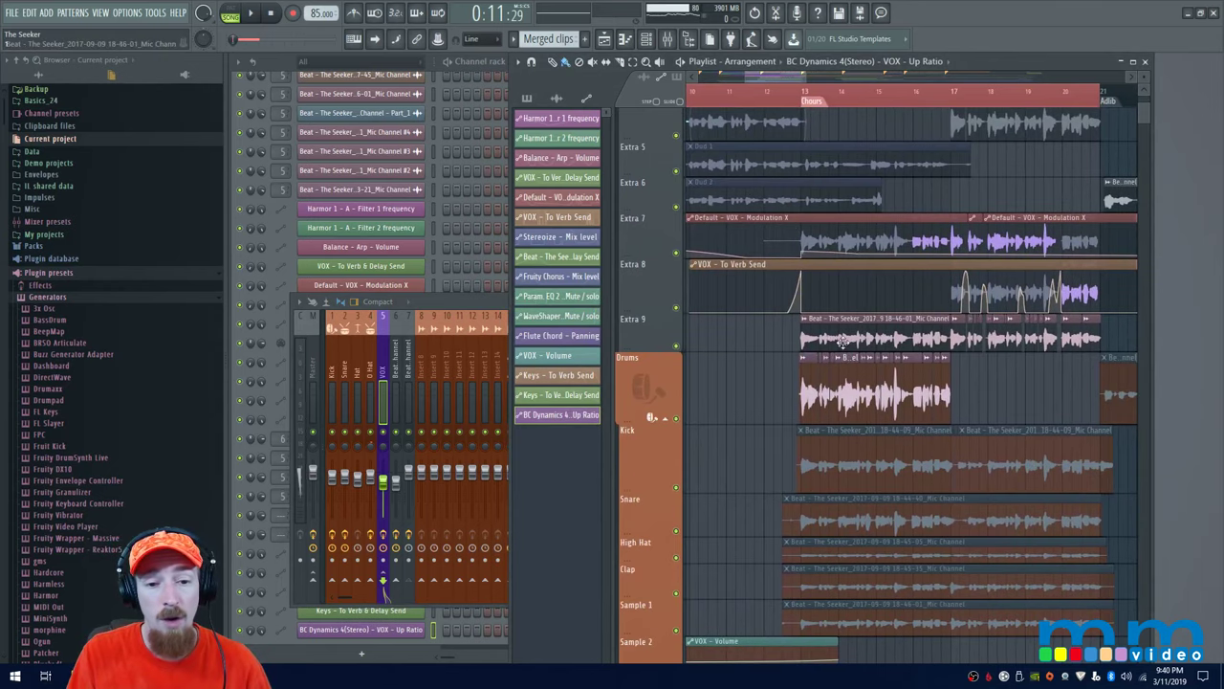
{"action": "left_click_drag", "start_coordinate": [847, 316], "coordinate": [951, 424]}
{"action": "scroll", "coordinate": [901, 368], "scroll_direction": "up", "scroll_amount": 3}
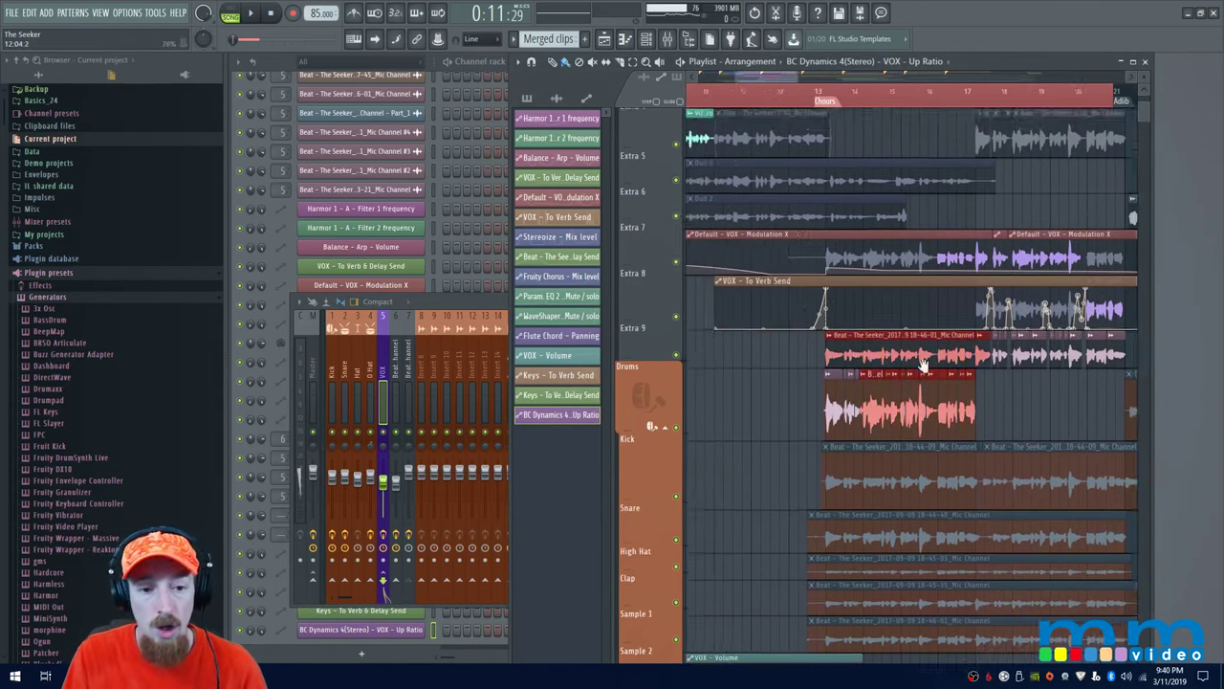
Step: Reopen the full VOX mixer and open its BC Dynamics 4(Stereo) plugin
{"action": "scroll", "coordinate": [899, 361], "scroll_direction": "down", "scroll_amount": 4, "text": "ctrl"}
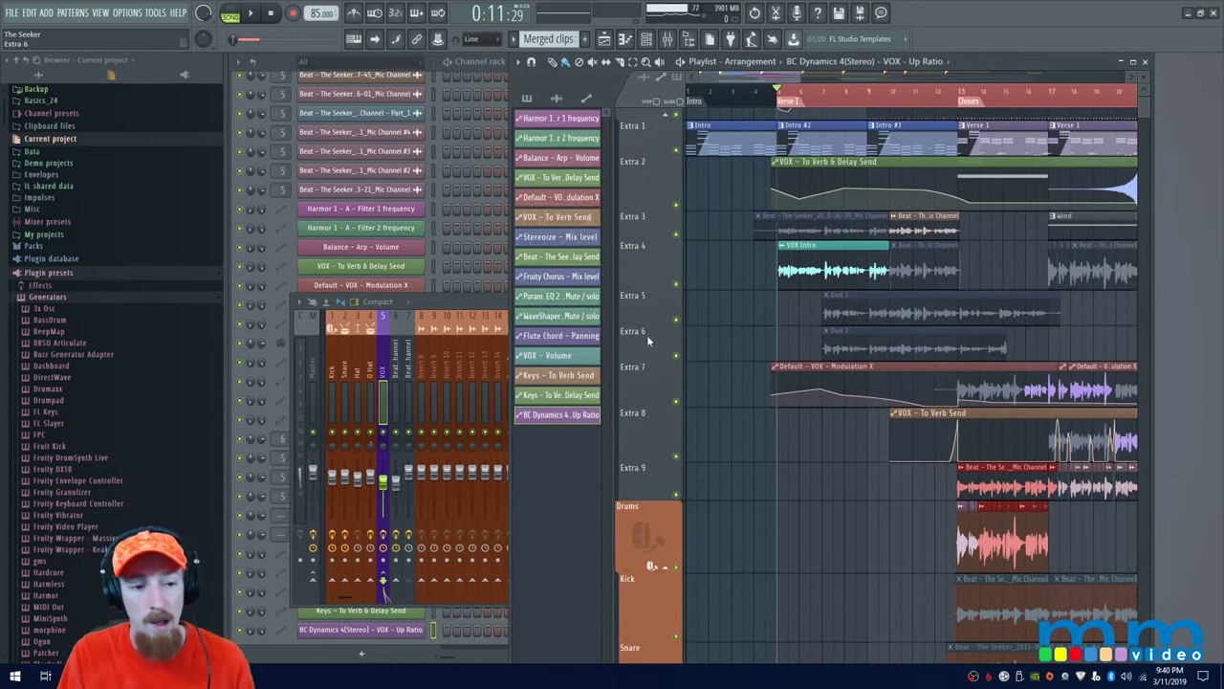
{"action": "double_click", "coordinate": [484, 298]}
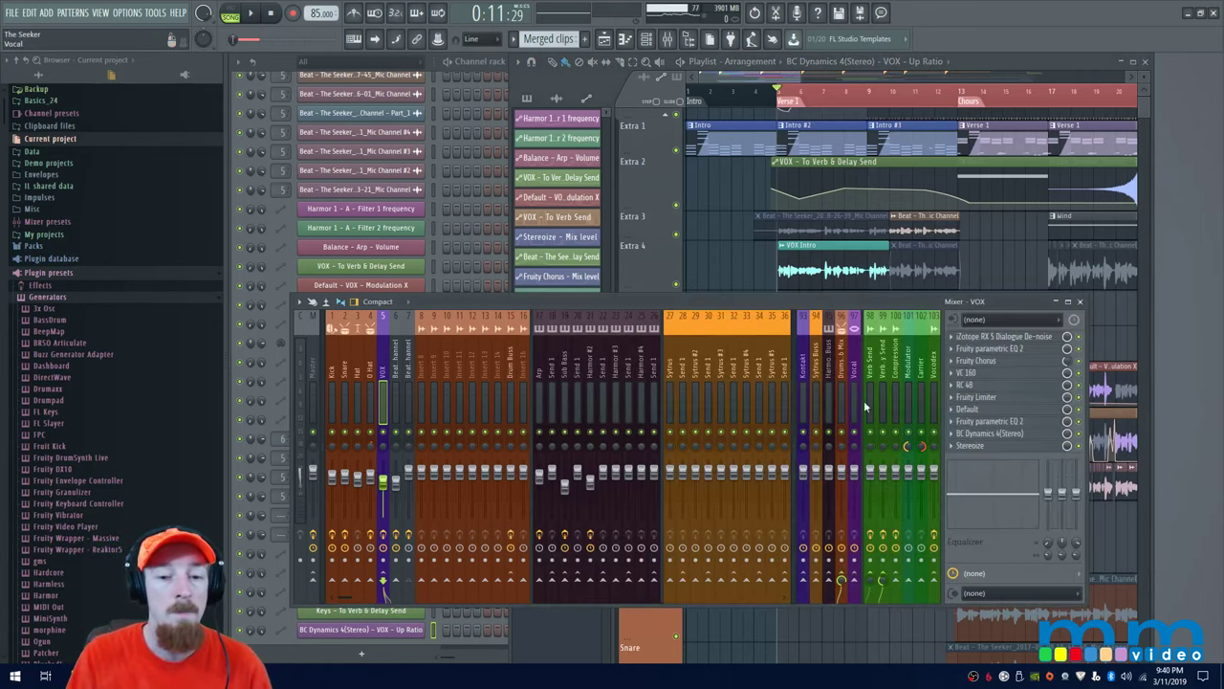
{"action": "left_click", "coordinate": [995, 433]}
{"action": "left_click_drag", "start_coordinate": [744, 258], "coordinate": [674, 118]}
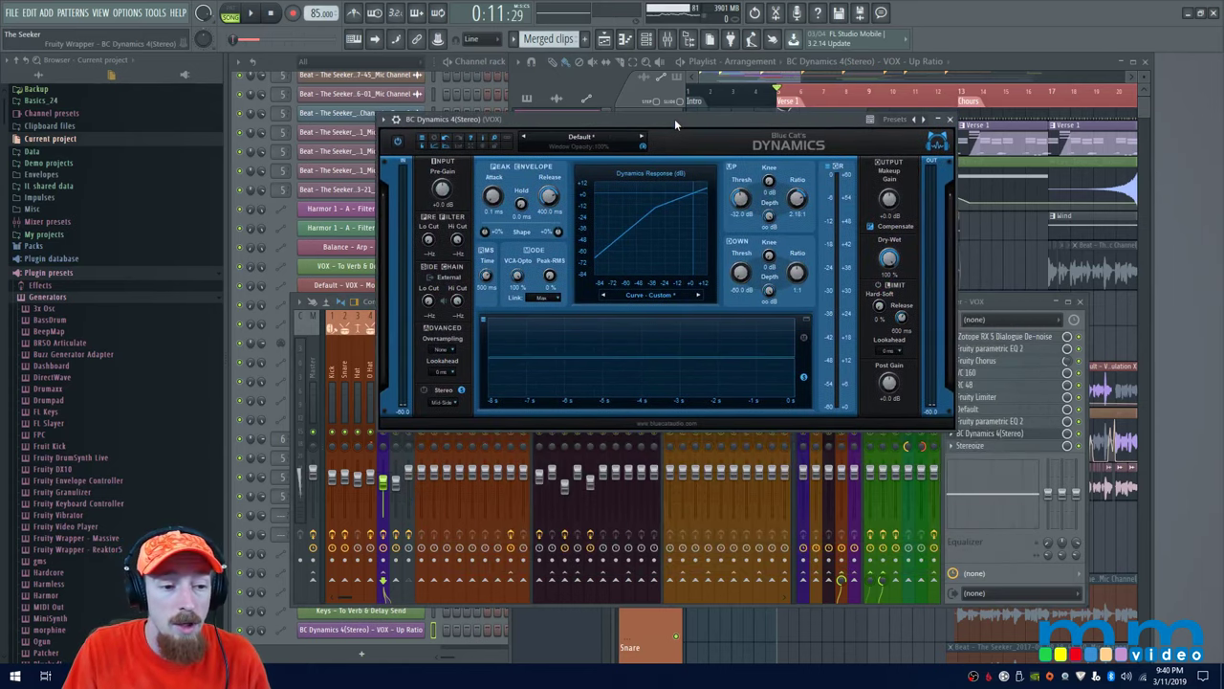